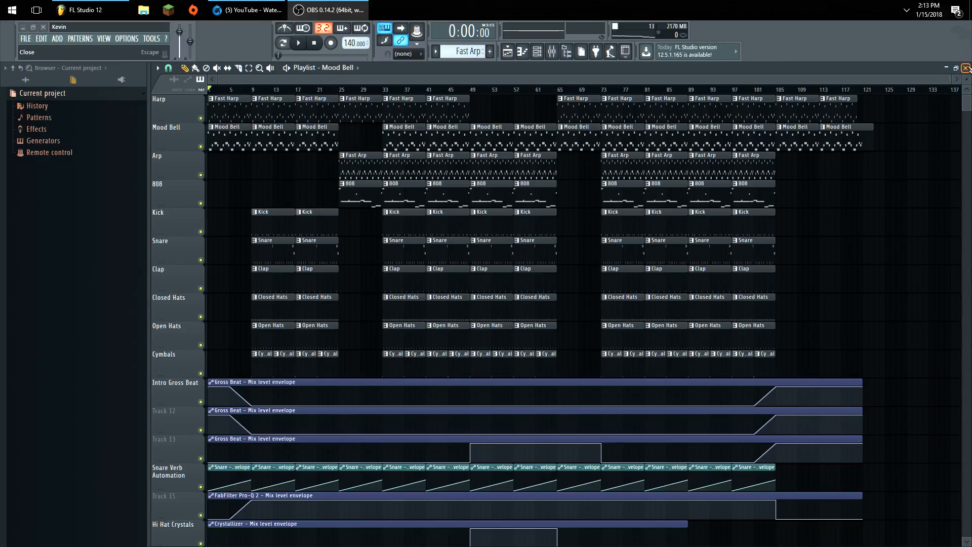
Close the windows covering the channel rack and open the Harp channel's instrument.
left_click(966, 67)
left_click(966, 67)
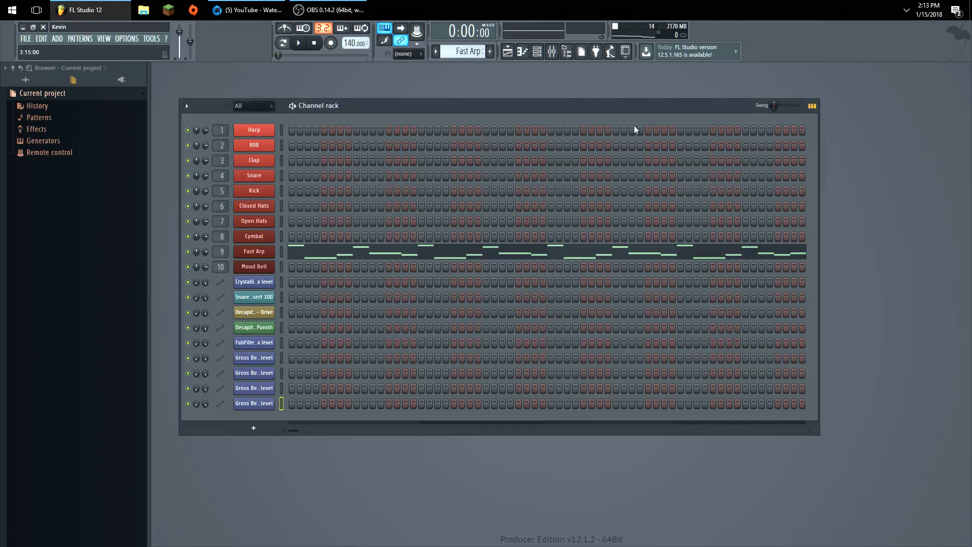
left_click(261, 124)
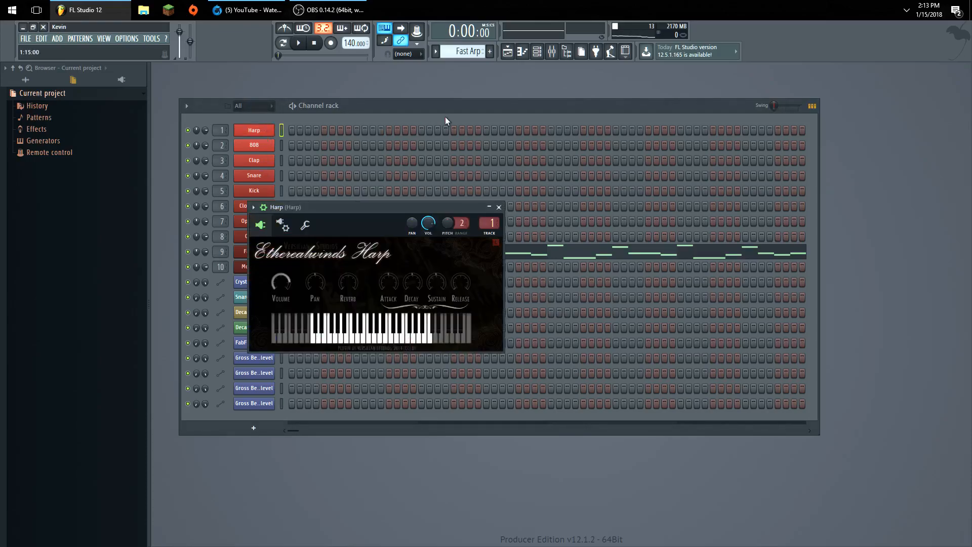
Audition the Harp instrument by playing a series of single notes on it.
key("q")
key("e")
key("m")
key("e")
key("q")
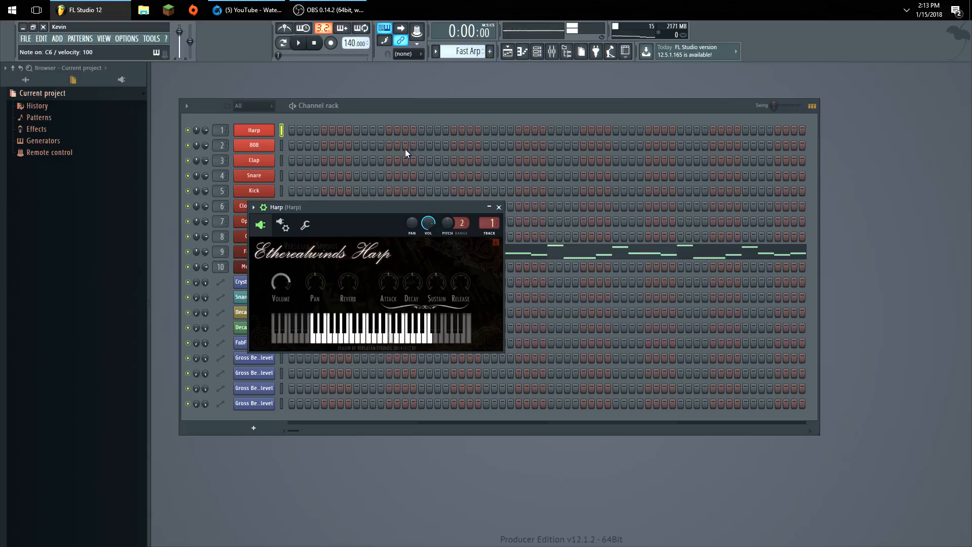
key("e")
key("q")
key("e")
key("m")
key("e")
key("m")
key("e")
key("m")
key("e")
key("m")
key("n")
key("b")
key("e")
key("e")
key("m")
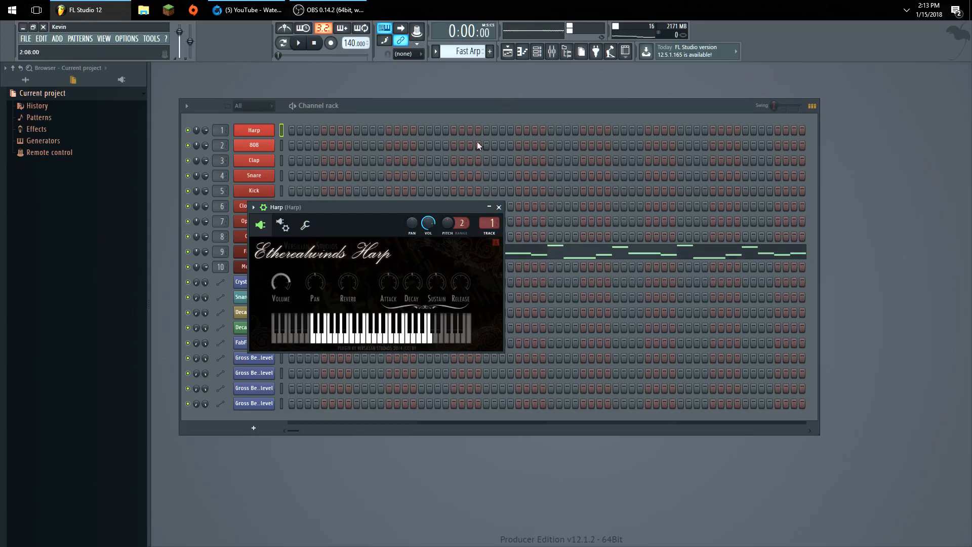
Switch to the Harp pattern and open the Harp channel in the piano roll.
left_click(499, 207)
scroll(458, 52, "up", 8)
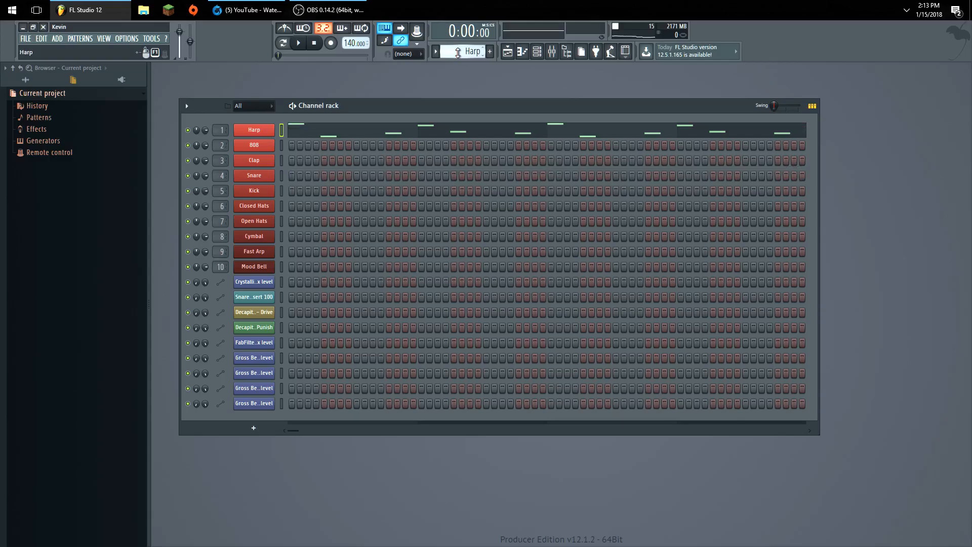
right_click(272, 130)
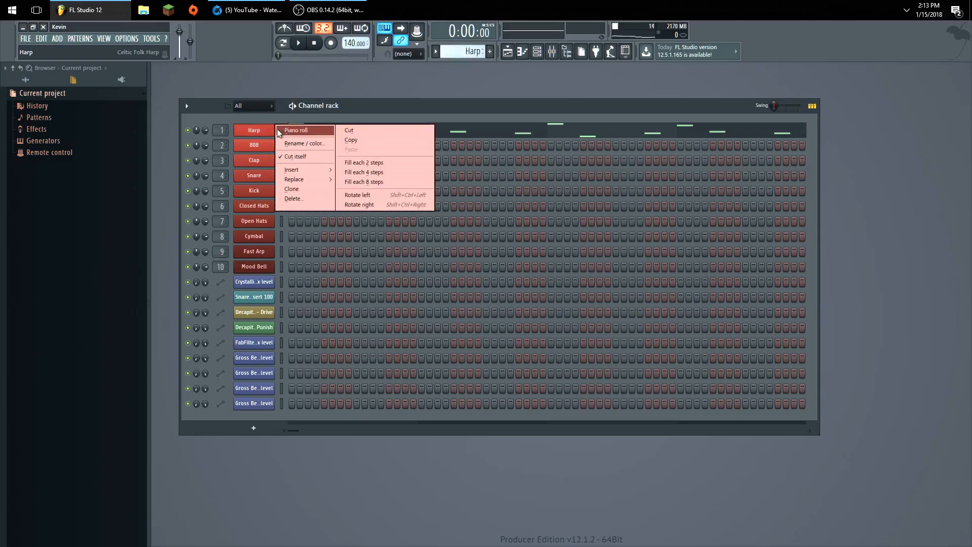
left_click(283, 130)
Show the playlist, place the song position at bar 25 and look over the arrangement's tracks.
left_click(285, 46)
left_click(104, 39)
left_click(114, 58)
left_click(471, 91)
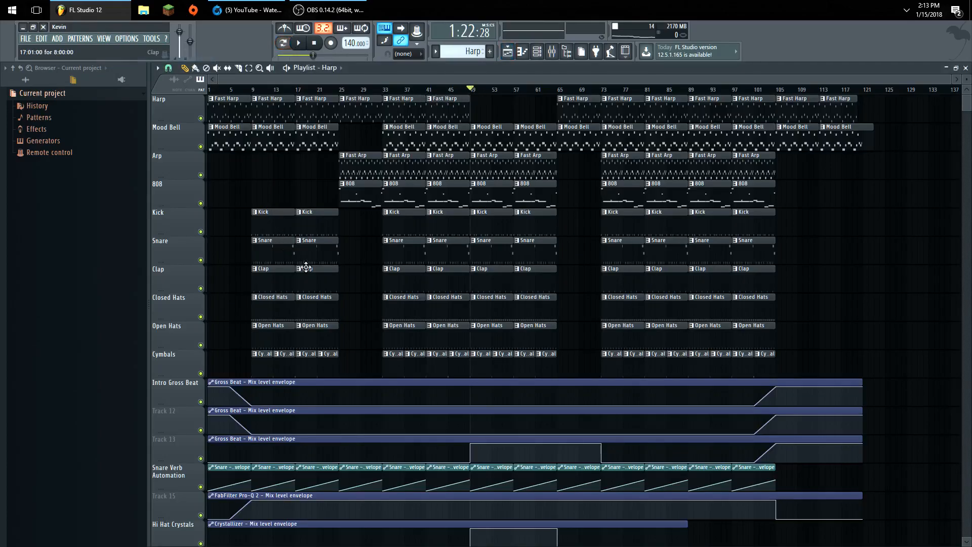
left_click(340, 91)
scroll(336, 102, "down", 4)
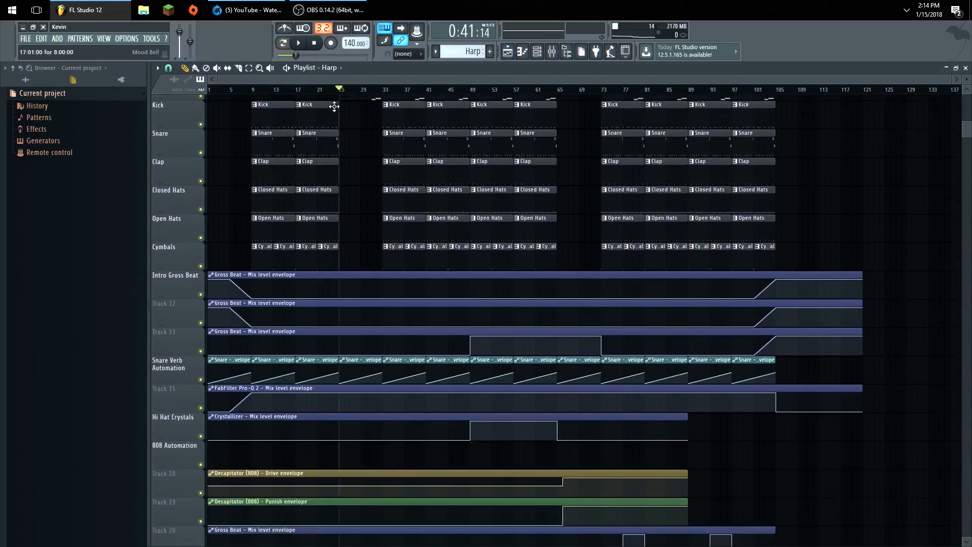
scroll(334, 107, "up", 4)
Return to the piano roll and play the Harp pattern in pattern mode.
left_click(104, 38)
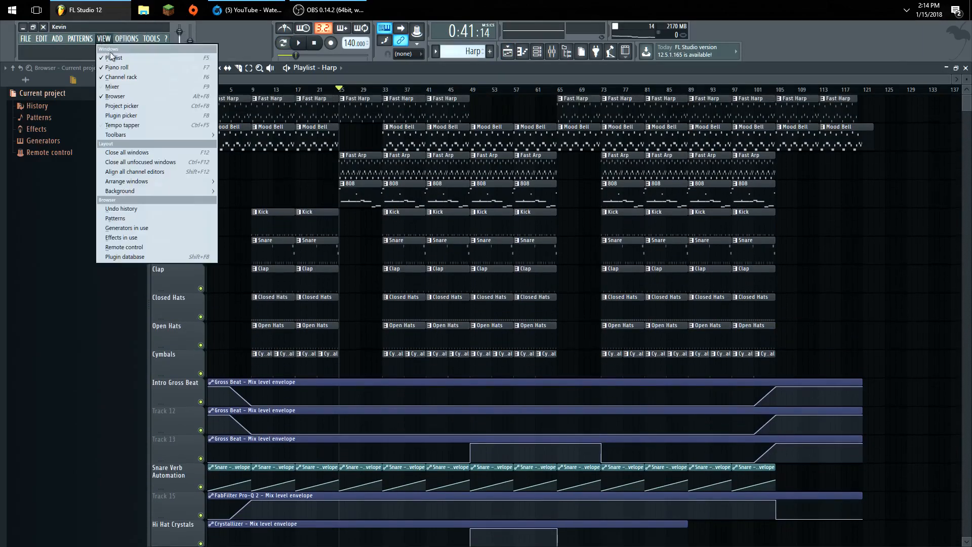
left_click(114, 66)
left_click(283, 43)
left_click(299, 43)
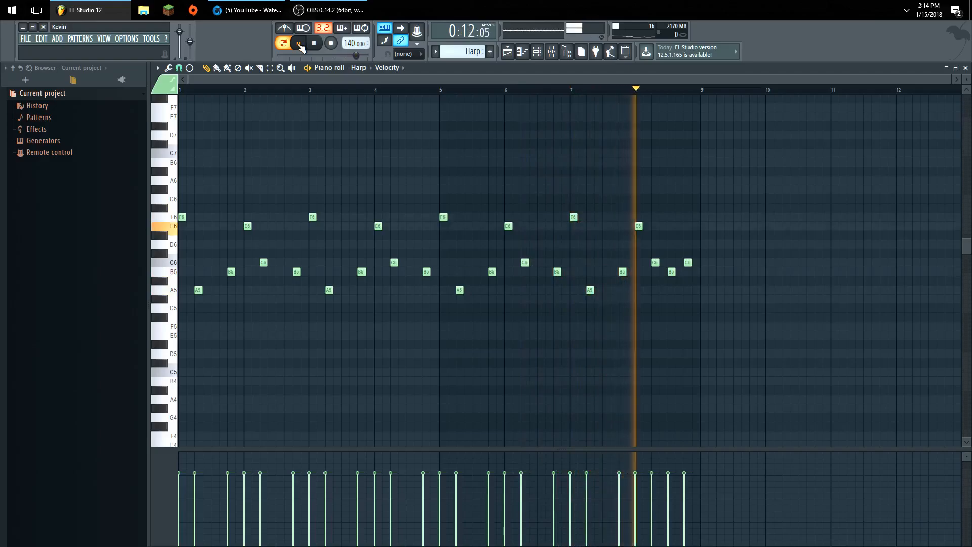
left_click(299, 43)
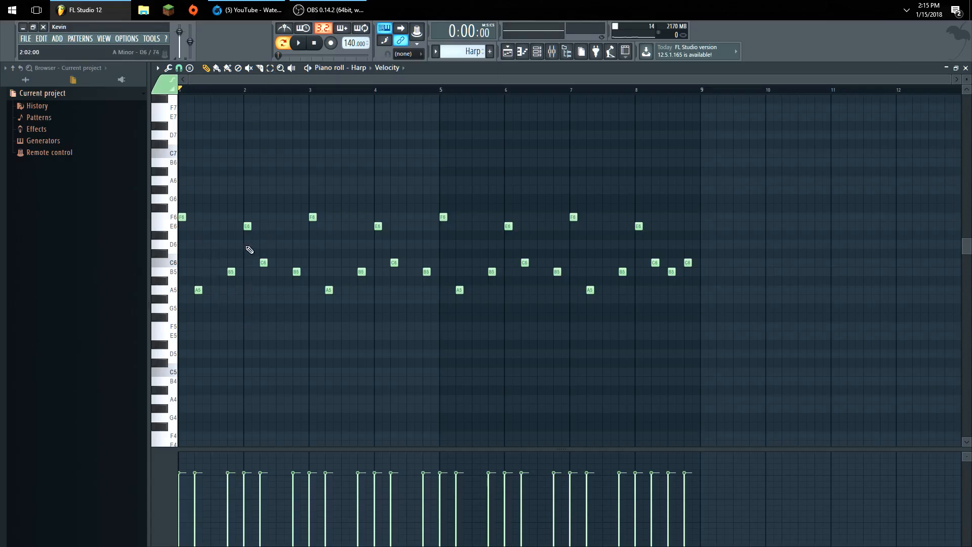
Preview single piano roll keys and play the end of the Harp pattern from bar 8.
left_click(170, 263)
left_click(177, 276)
left_click(637, 94)
left_click(299, 43)
left_click(314, 43)
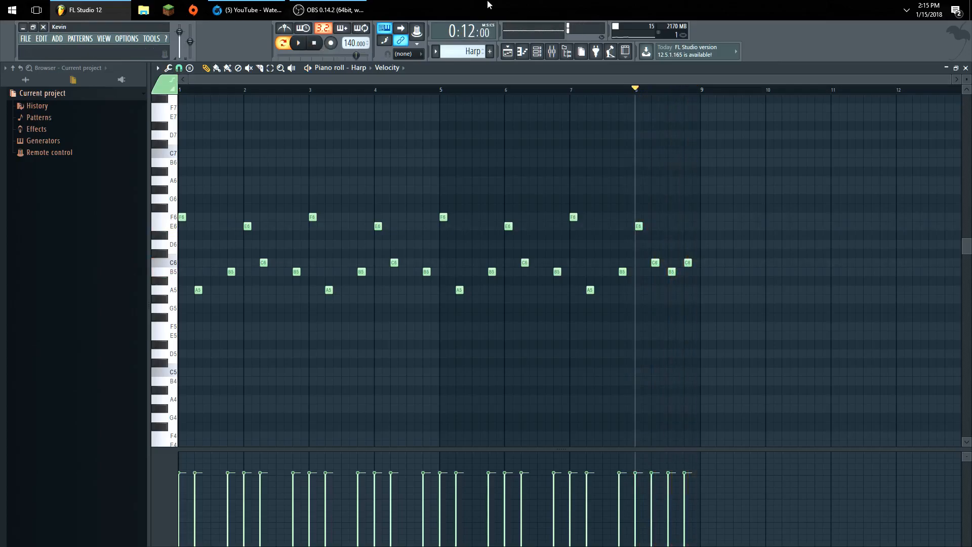
Switch to the Mood Bell pattern and reset the playback position to the start.
scroll(462, 54, "down", 1)
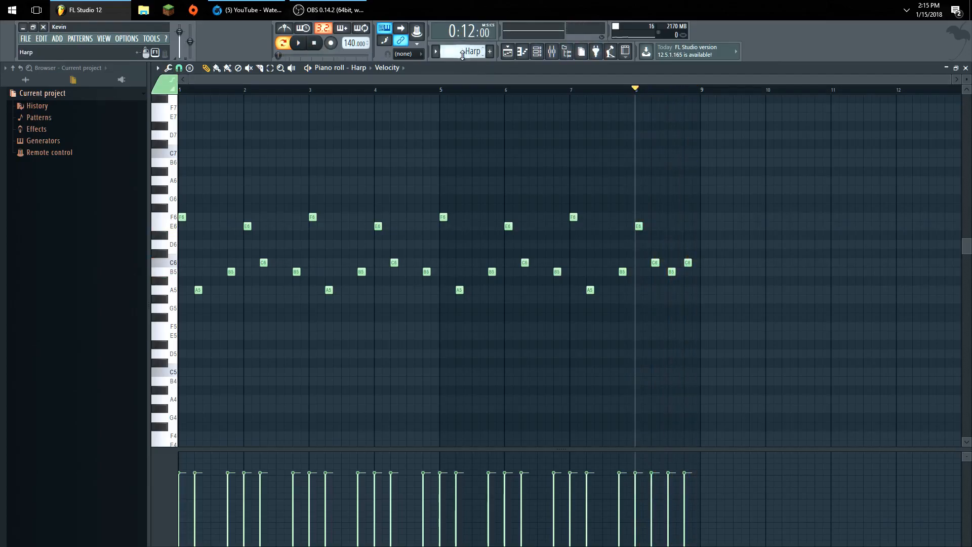
scroll(463, 55, "up", 1)
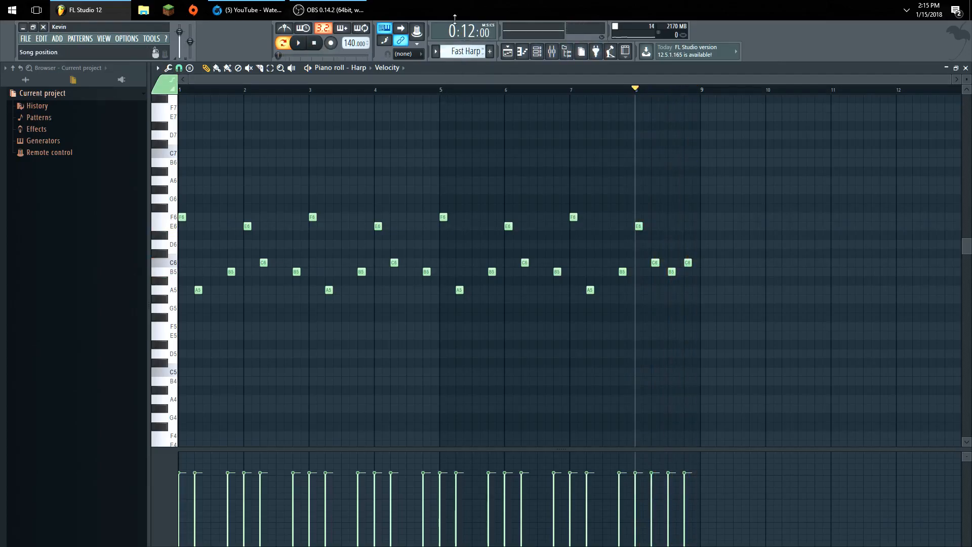
scroll(466, 52, "up", 1)
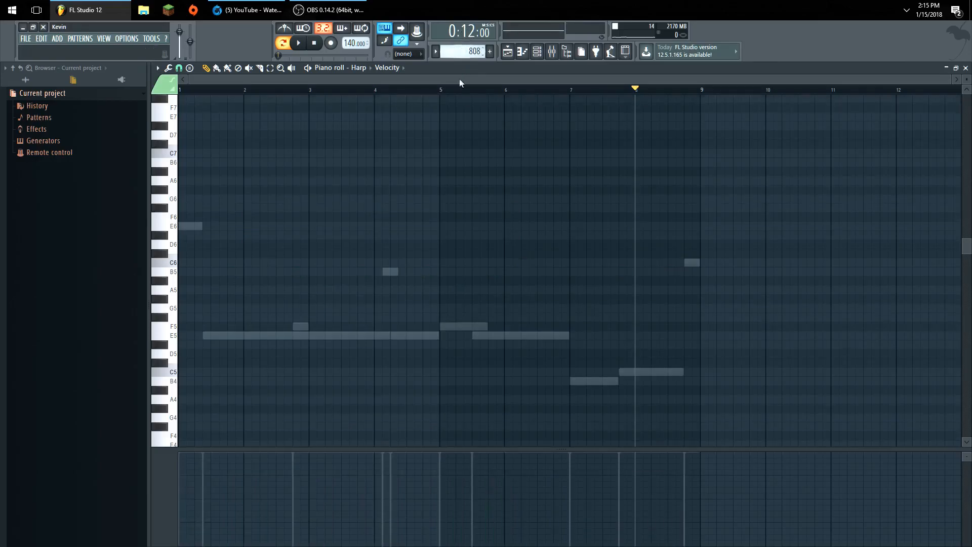
scroll(463, 52, "up", 6)
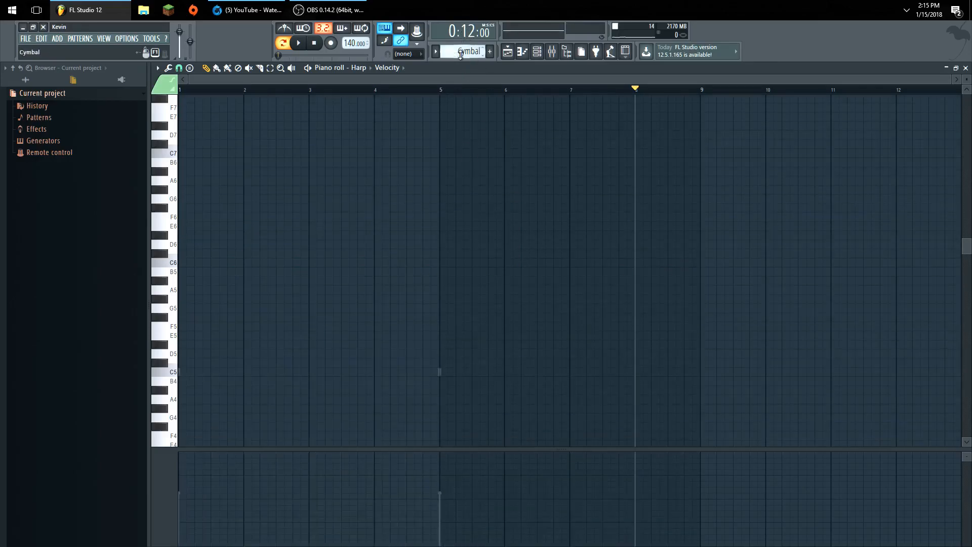
scroll(463, 52, "down", 3)
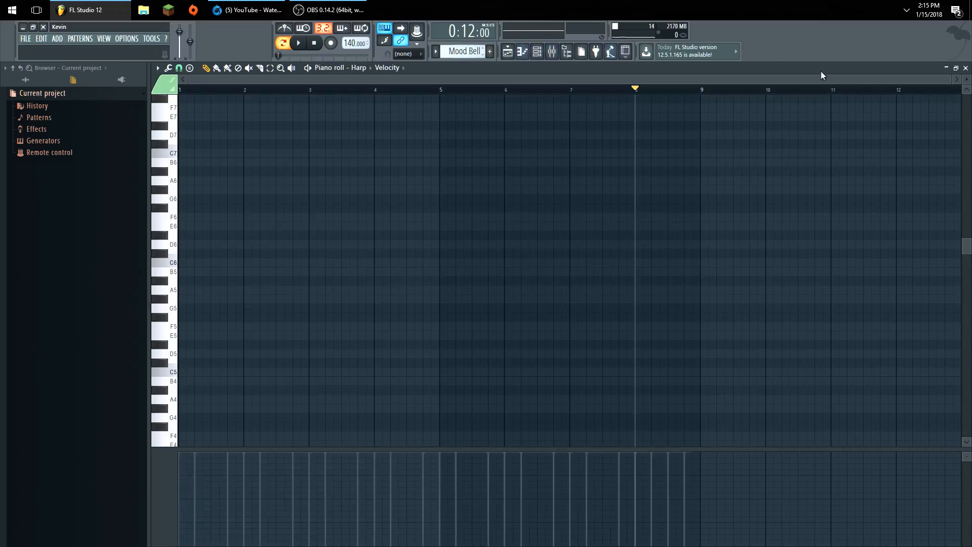
scroll(636, 187, "up", 4)
left_click(313, 43)
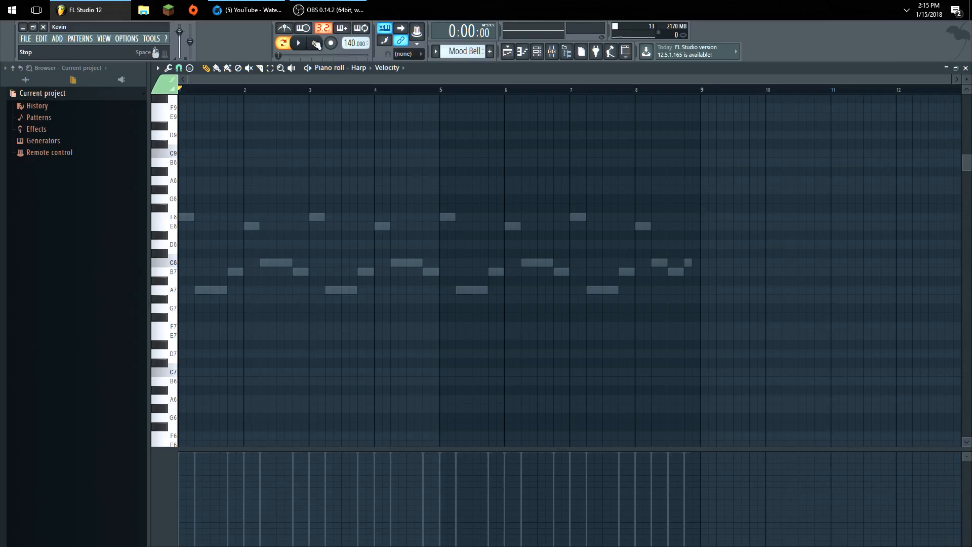
Display the Mood Bell channel's notes in the piano roll and play the pattern.
left_click(359, 67)
left_click(372, 269)
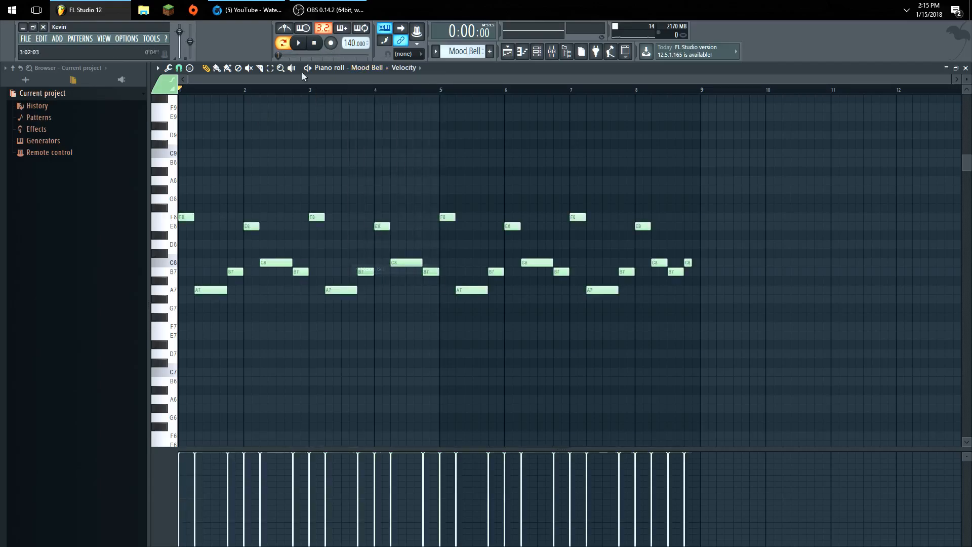
left_click(300, 43)
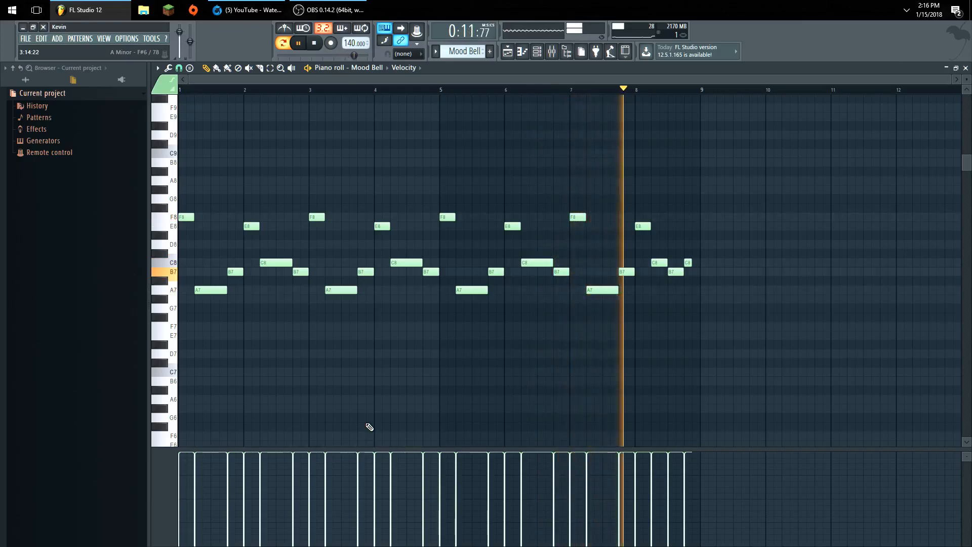
left_click(319, 46)
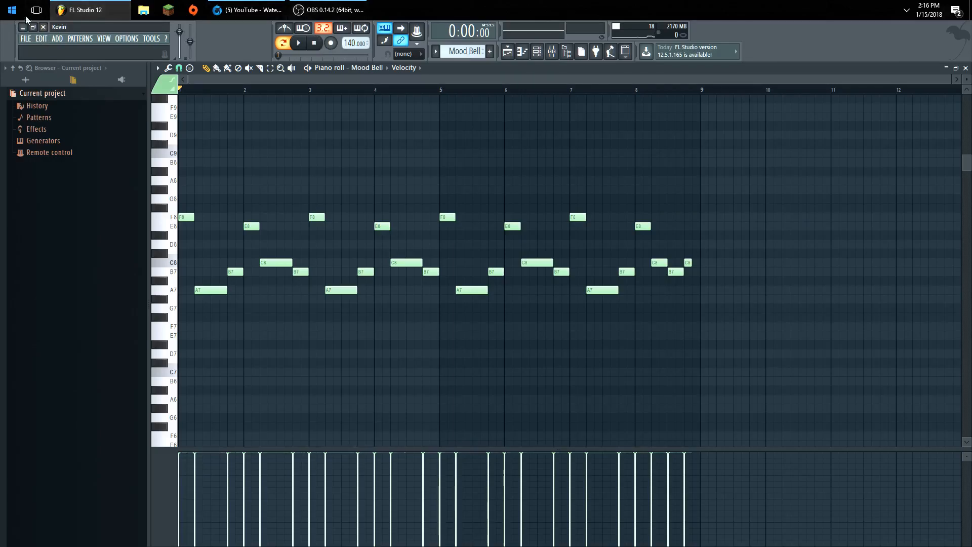
View the mixer briefly and go back to the playlist.
left_click(104, 39)
left_click(113, 87)
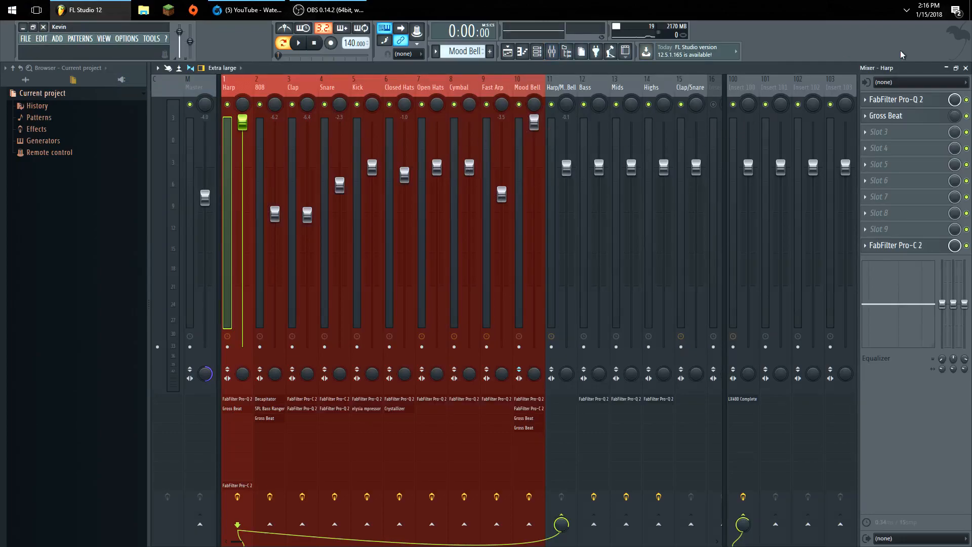
left_click(104, 39)
left_click(116, 55)
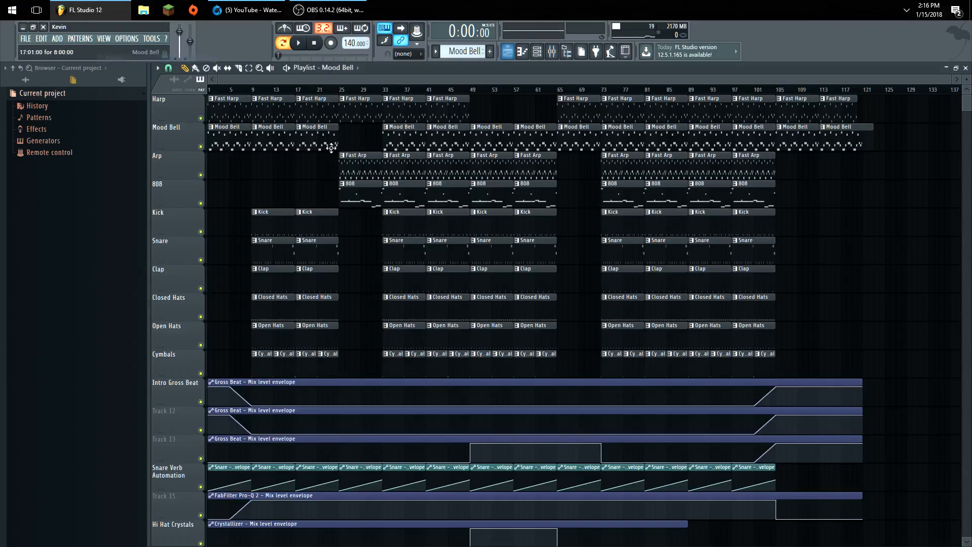
Solo the Mood Bell and Harp tracks in the playlist and place the song position at bar 9.
left_click_drag(238, 90, 256, 106)
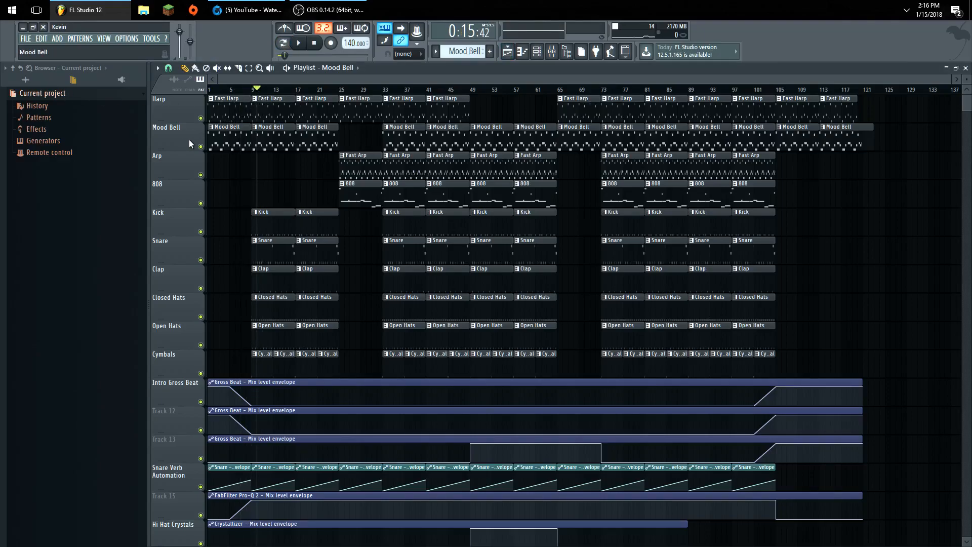
right_click(201, 146)
left_click(200, 118)
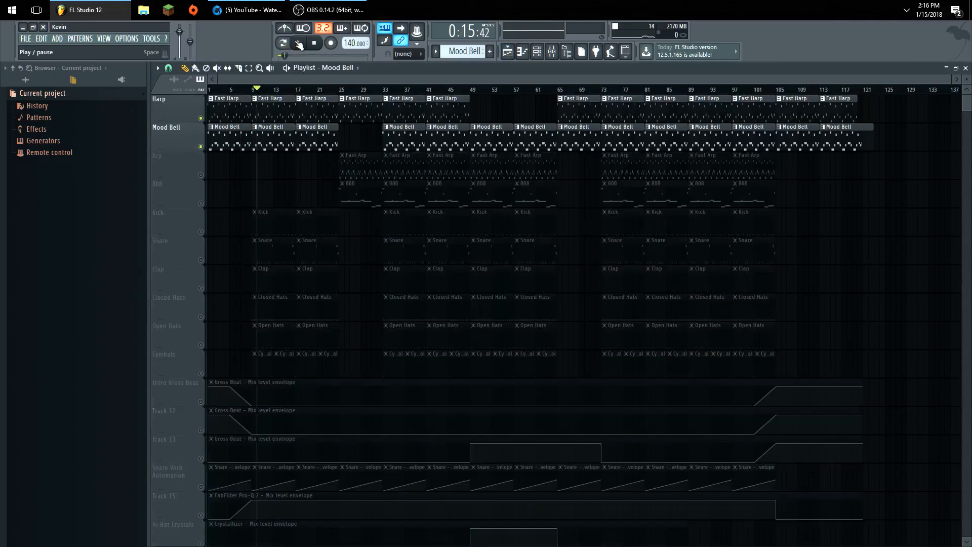
left_click(251, 91)
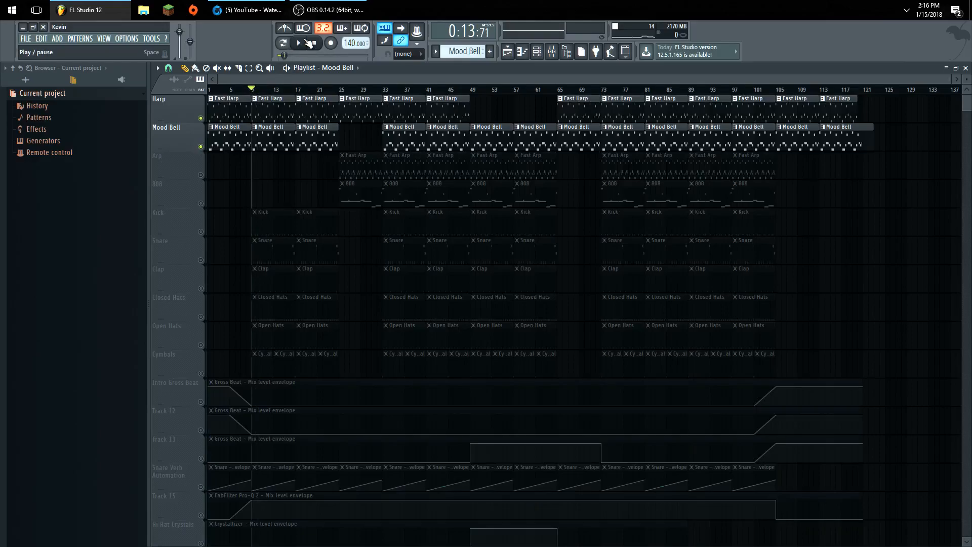
Unmute the automation tracks in the playlist, from Intro Gross Beat down through Track 20.
left_click(200, 401)
left_click(201, 429)
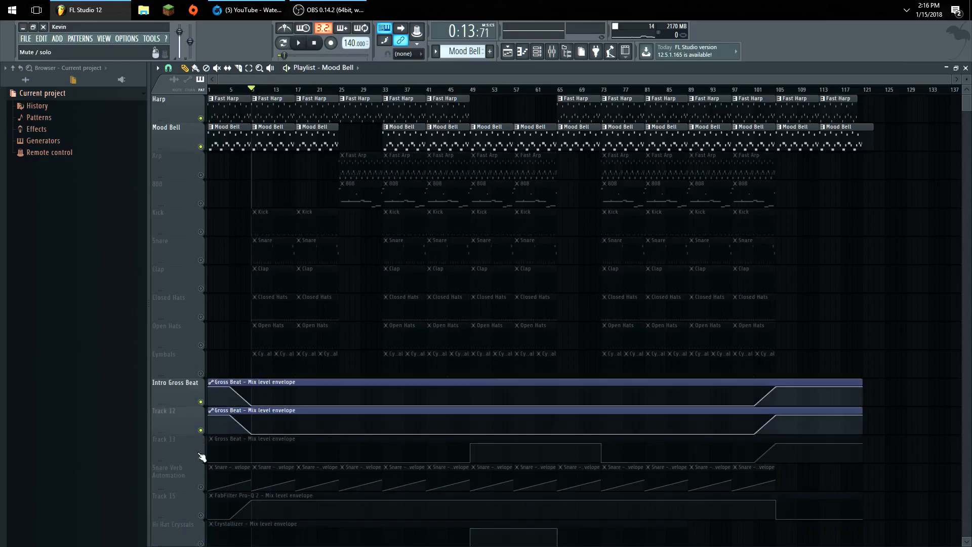
left_click(200, 458)
left_click(200, 487)
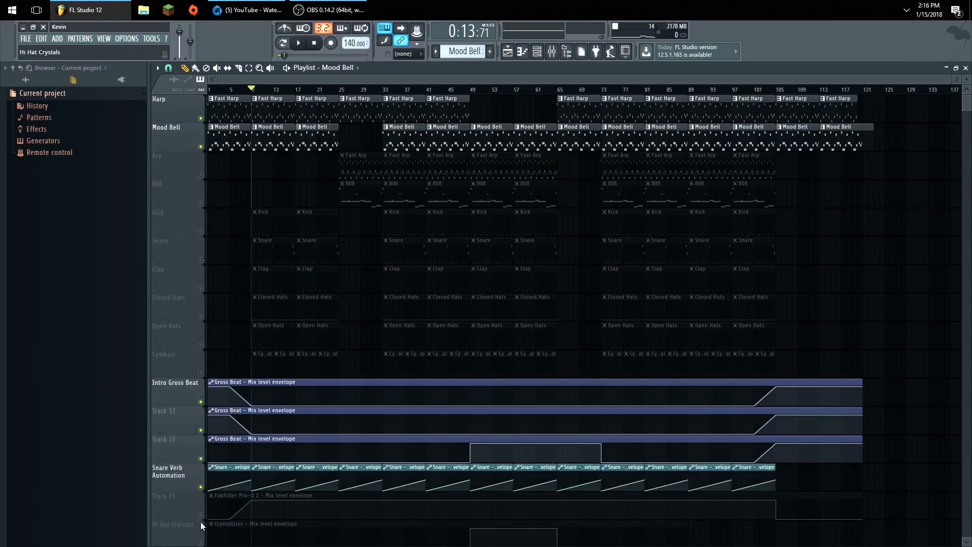
left_click(201, 515)
left_click(201, 458)
left_click(201, 487)
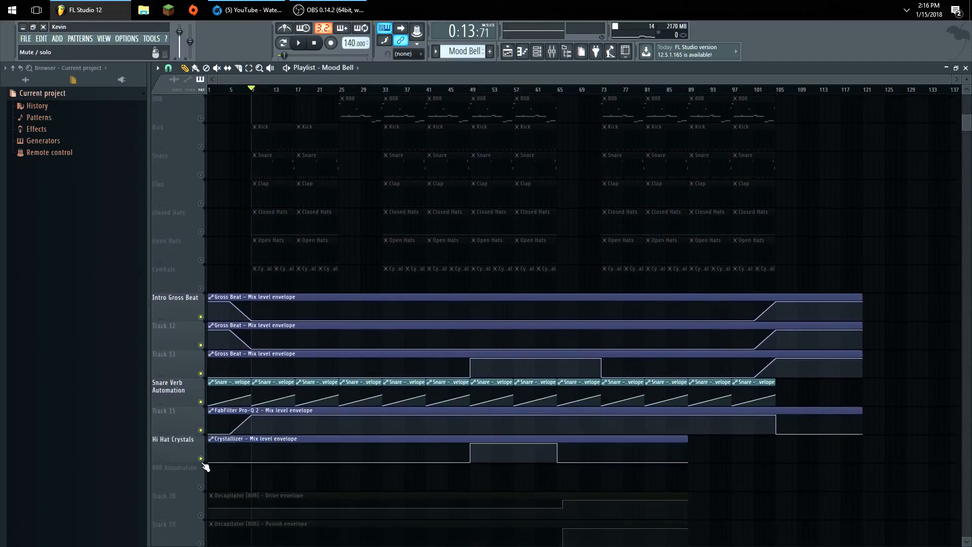
left_click(201, 515)
scroll(200, 506, "down", 2)
left_click(200, 486)
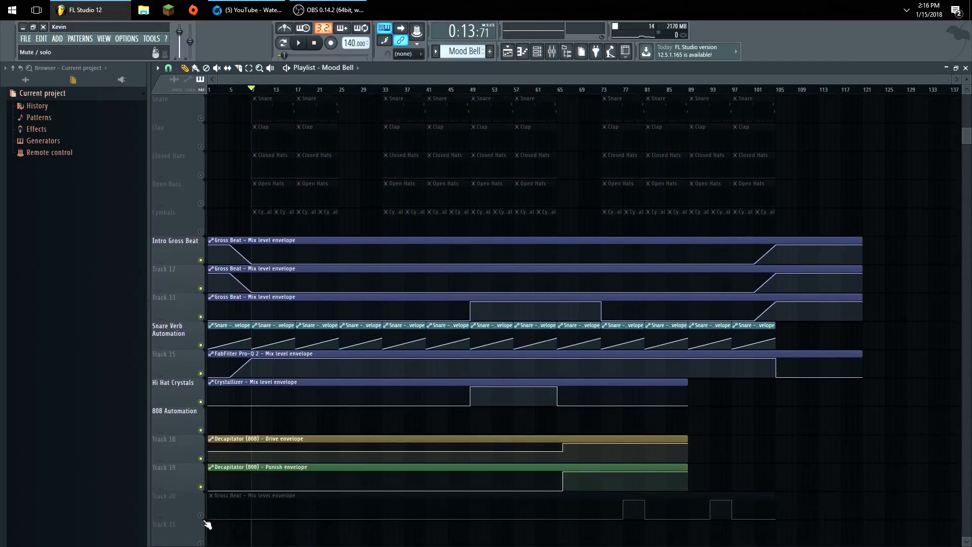
left_click(201, 515)
Play the Harp and Mood Bell tracks together from bar 9 and stop playback.
left_click(294, 44)
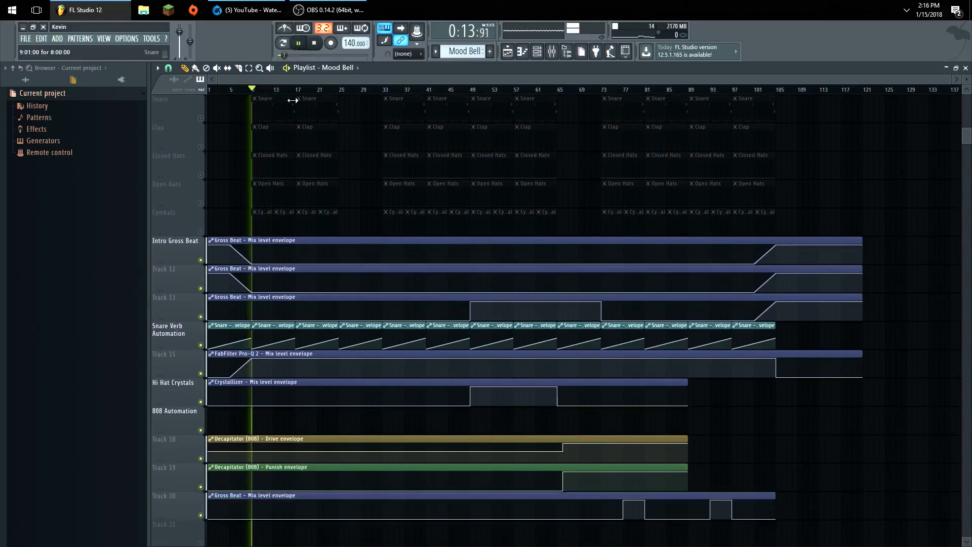
scroll(314, 213, "up", 5)
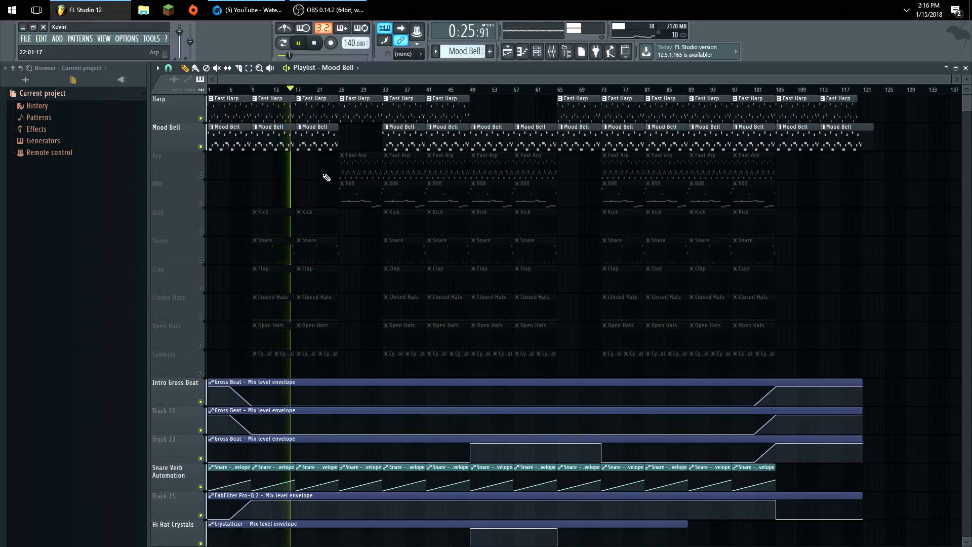
key("space")
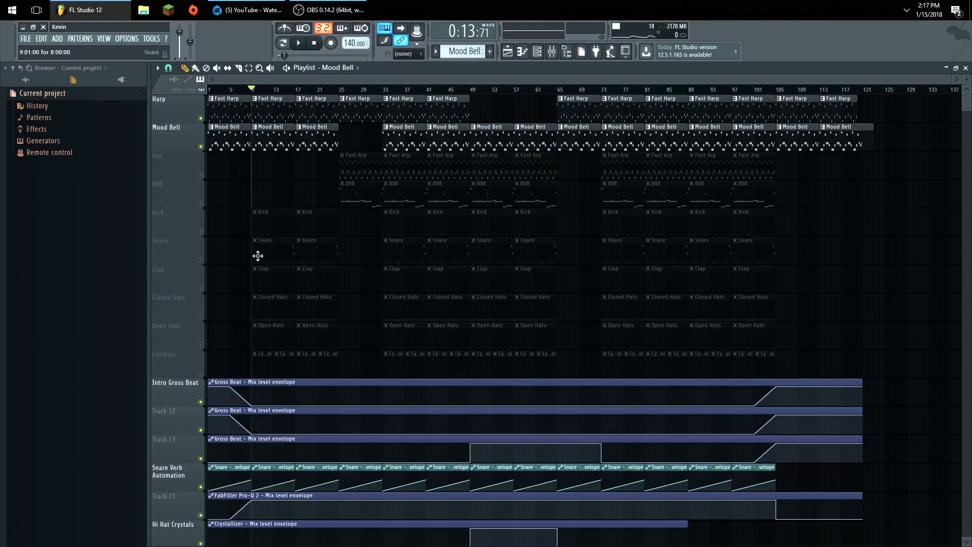
Mute the Mood Bell and Harp tracks, unmute the Kick track and play it from bar 9.
left_click(201, 147)
left_click(200, 119)
left_click(201, 232)
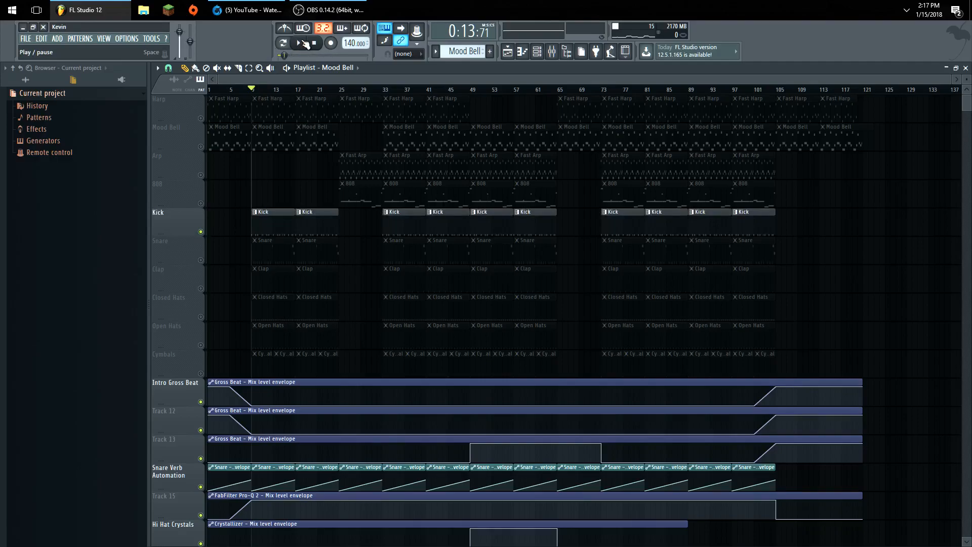
left_click(305, 44)
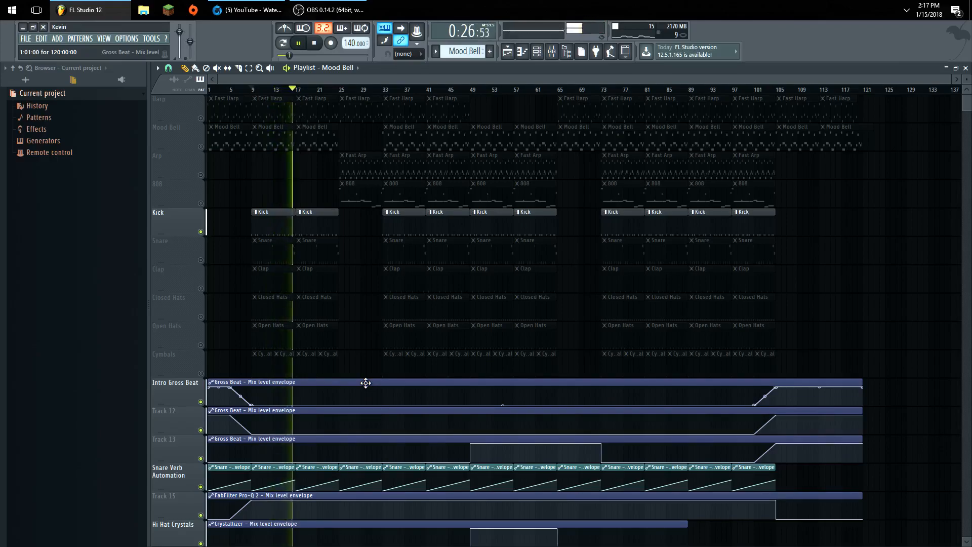
Stop playback and open the Kick pattern's notes in the piano roll from its clip at bar 9.
key("space")
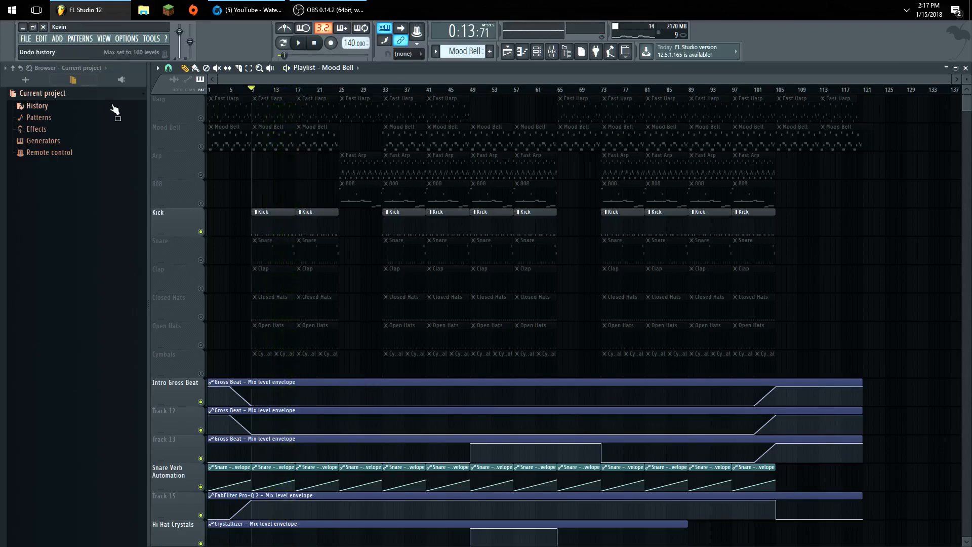
scroll(356, 267, "up", 5)
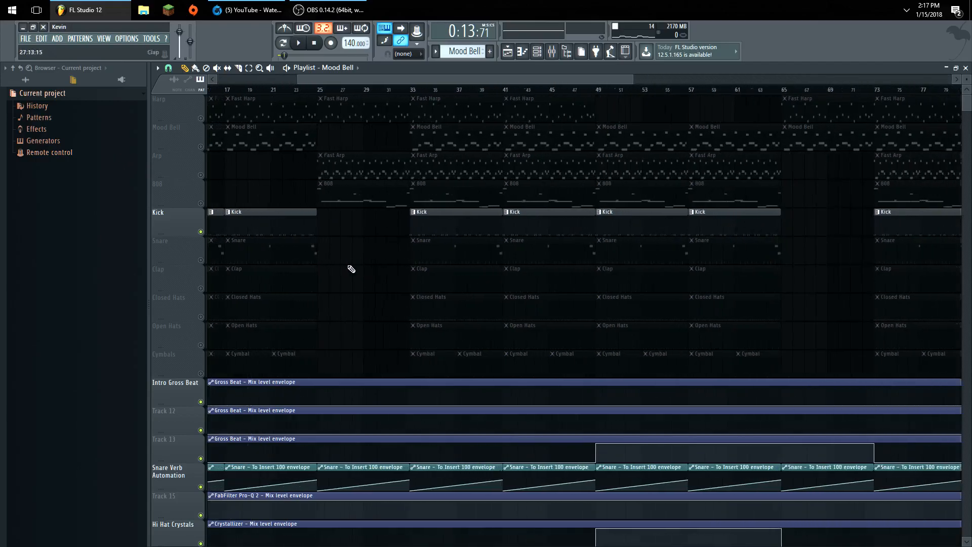
left_click_drag(343, 83, 253, 104)
left_click(351, 211)
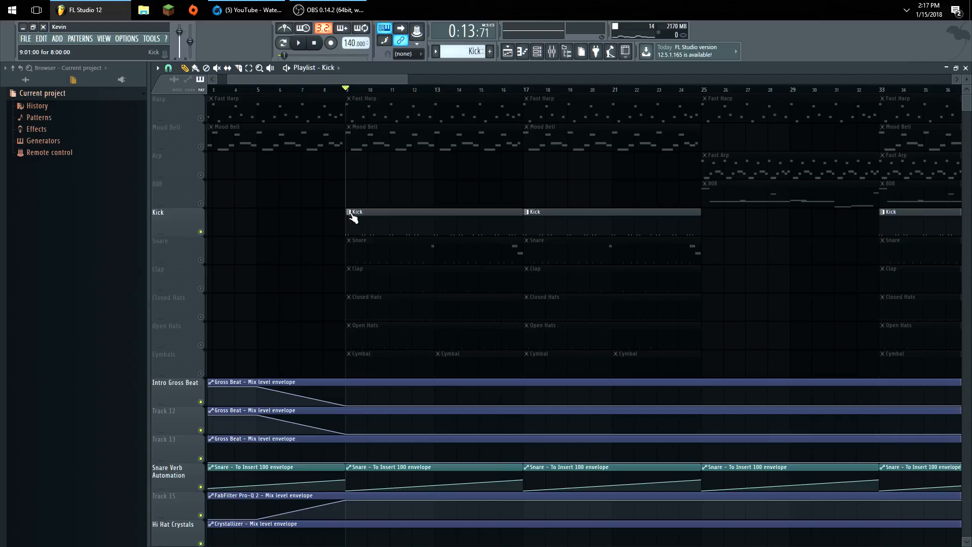
left_click(349, 212)
left_click(370, 249)
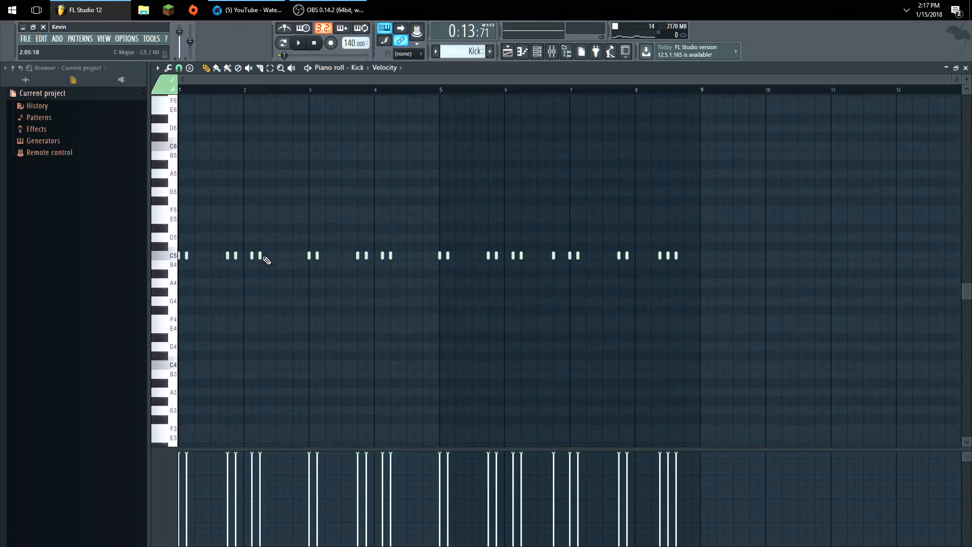
Select the kick notes from bar 1 into bar 6, the single hit before bar 7, and the last three hits in turn.
left_click(270, 68)
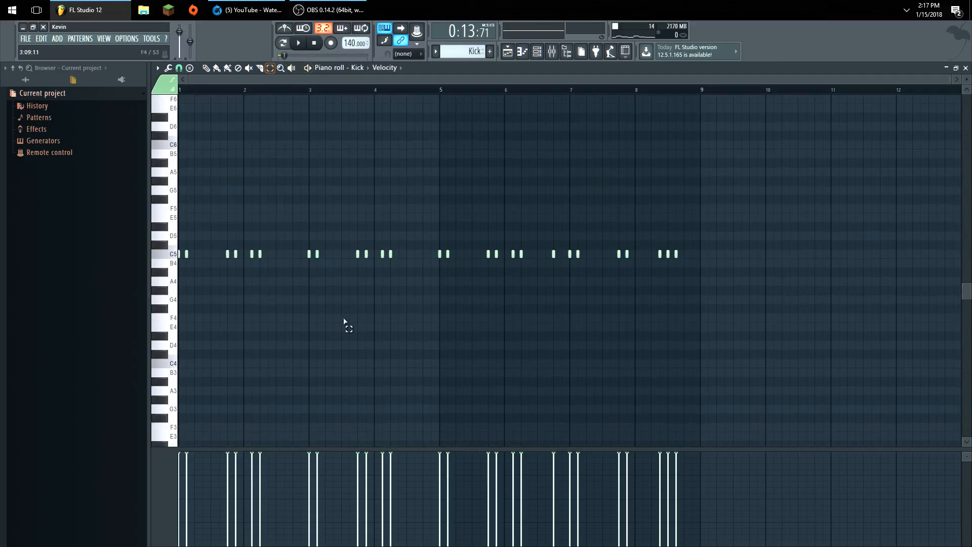
left_click_drag(538, 285, 1, 189)
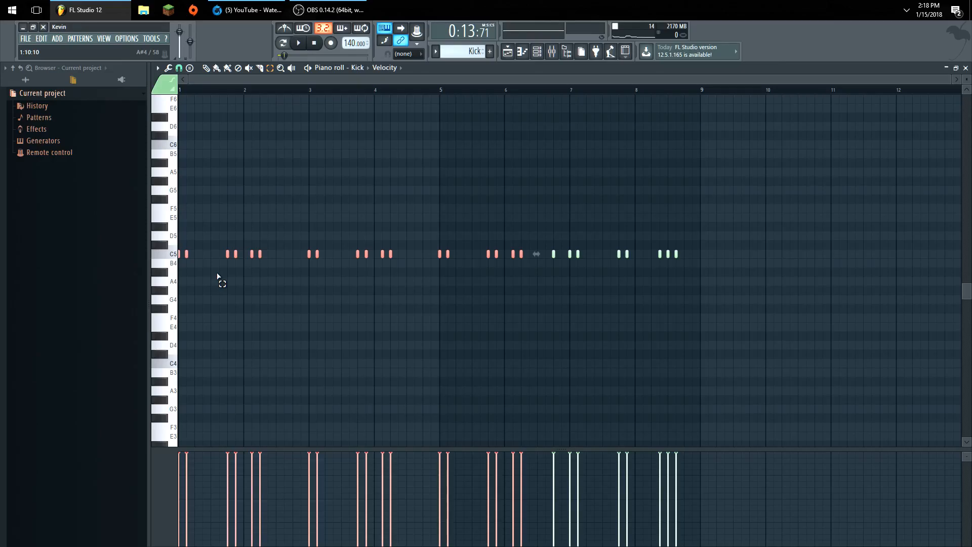
left_click(554, 255)
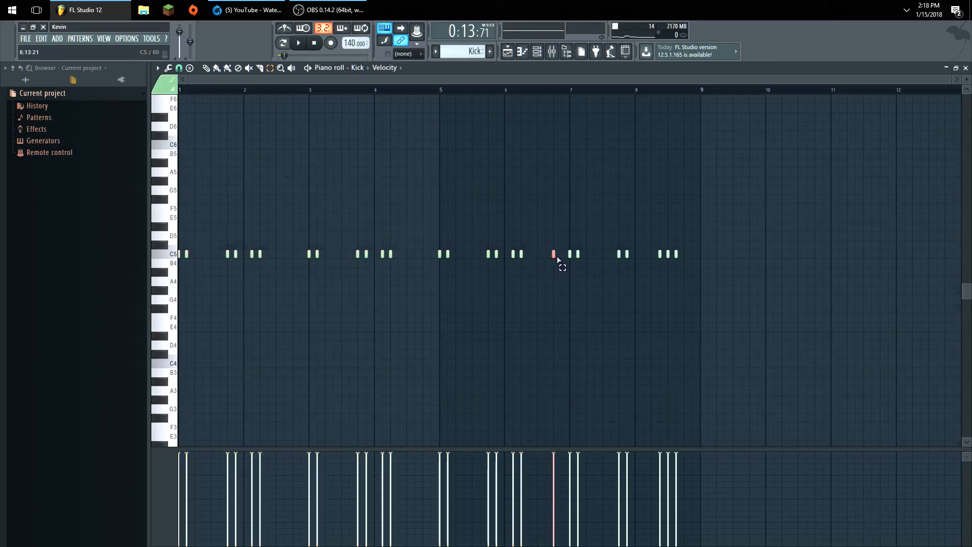
left_click_drag(651, 248, 732, 271)
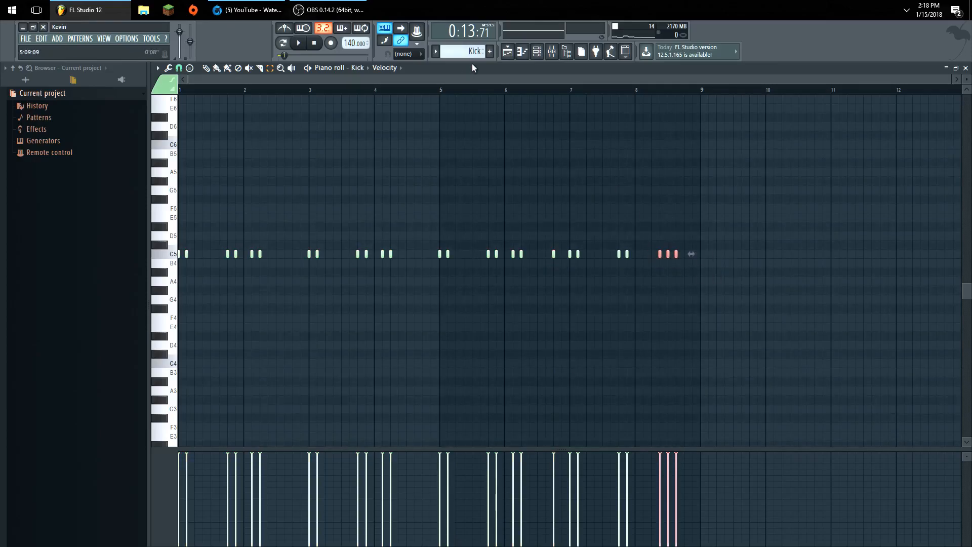
left_click(668, 254)
left_click_drag(665, 236, 673, 246)
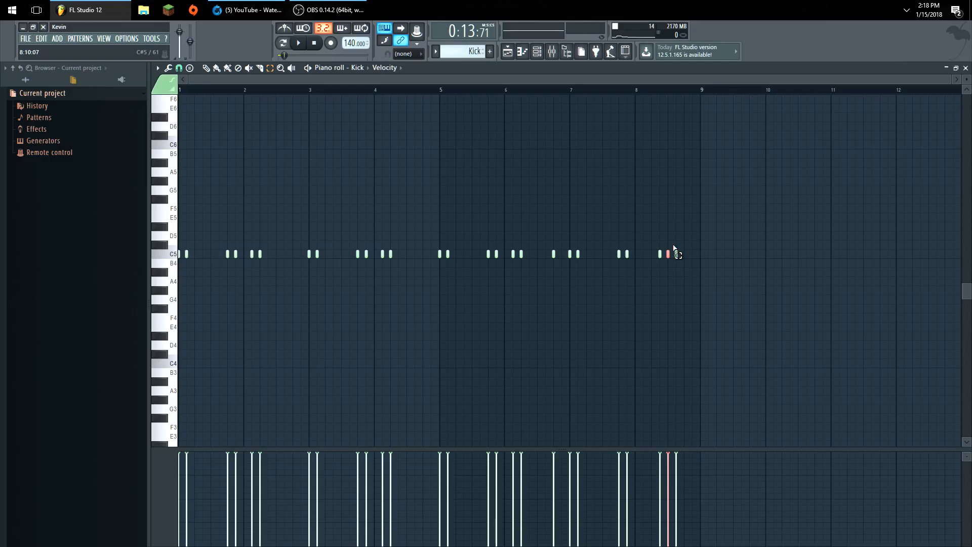
Switch to the Clap pattern and show the Clap channel's notes in the piano roll.
scroll(467, 47, "down", 1)
left_click(462, 51)
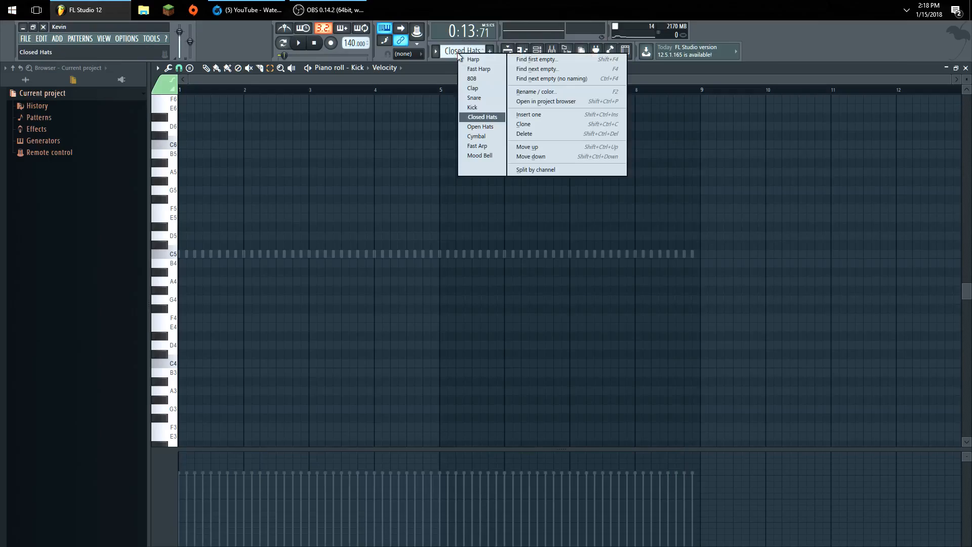
left_click(481, 88)
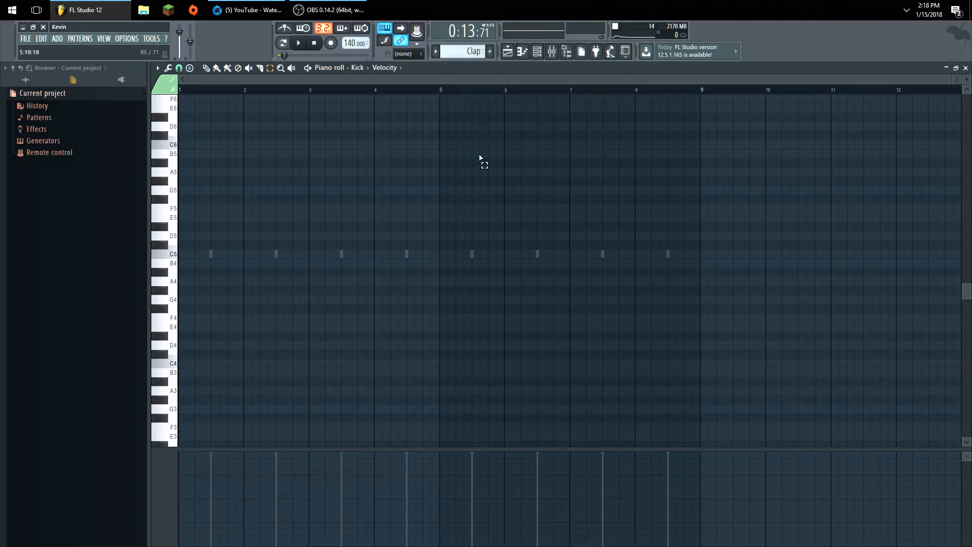
left_click(358, 67)
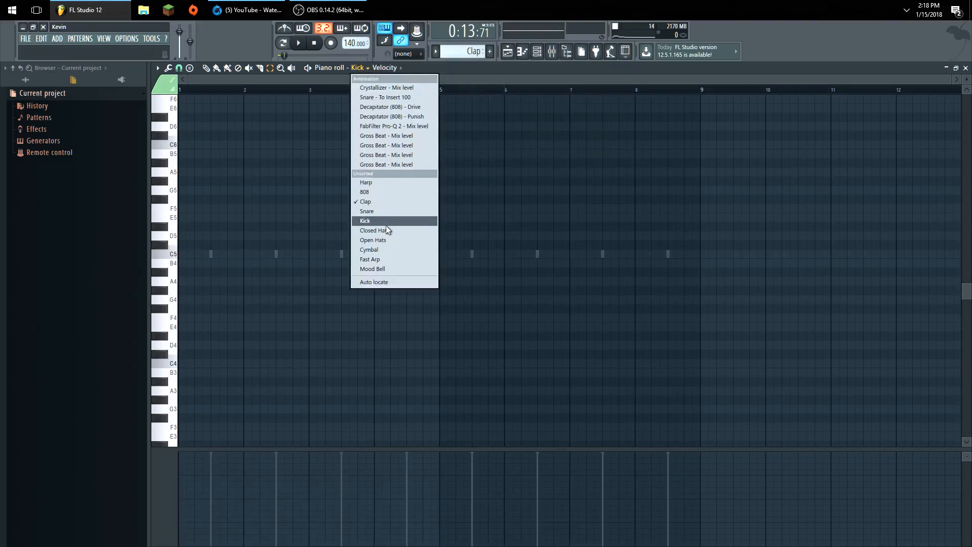
left_click(371, 203)
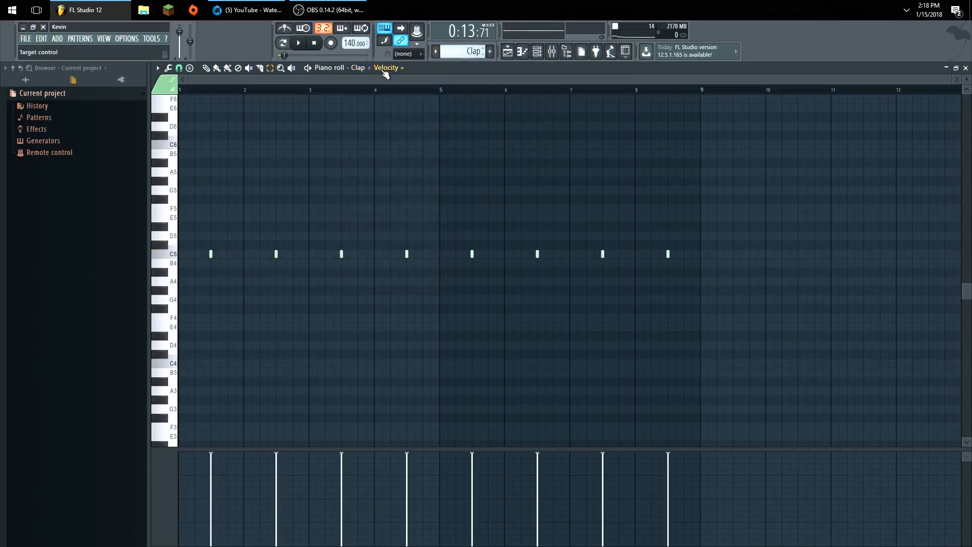
Check the Snare channel in the piano roll within the Clap pattern and close the piano roll.
left_click(364, 67)
left_click(366, 211)
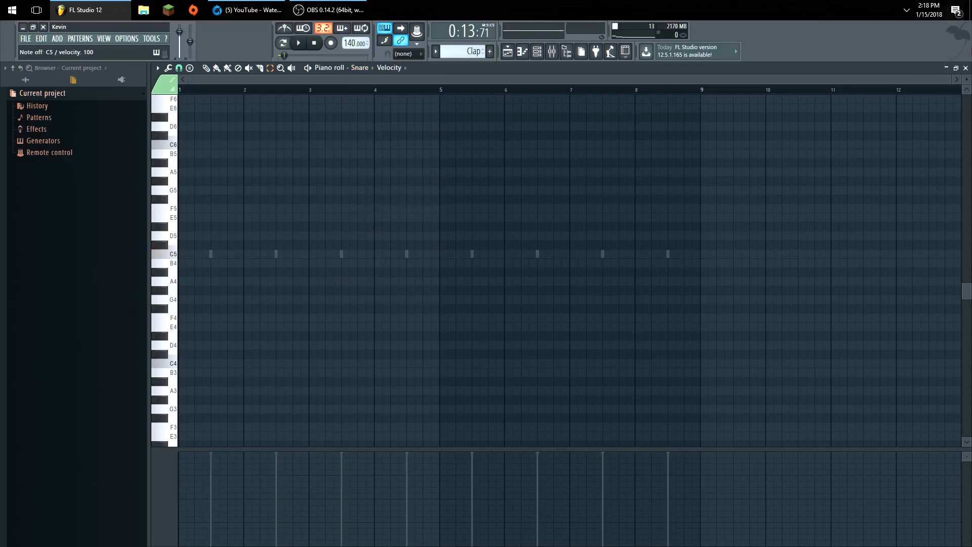
left_click(965, 68)
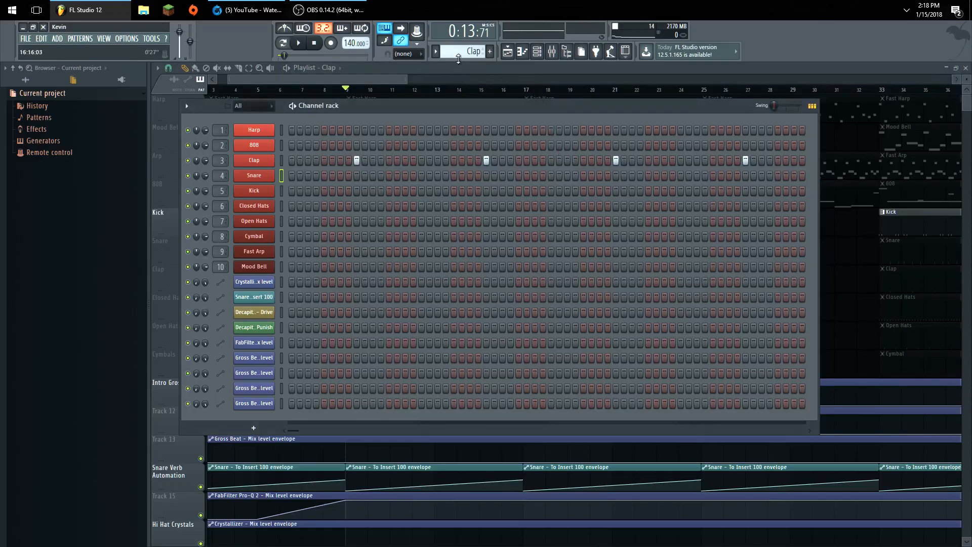
Open the mixer and inspect the FabFilter Pro-Q 2 and Pro-C 2 settings on the Harp track, closing each plugin.
left_click(103, 39)
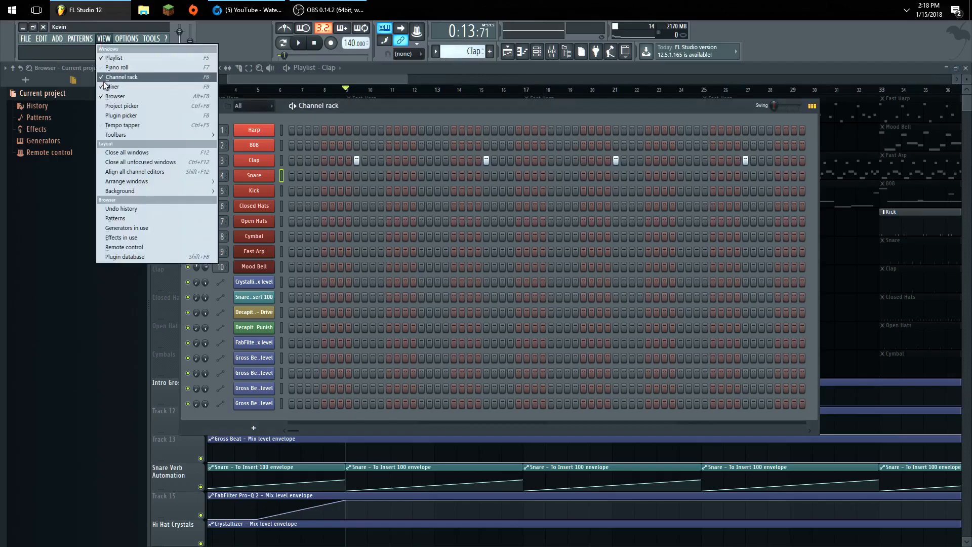
left_click(109, 95)
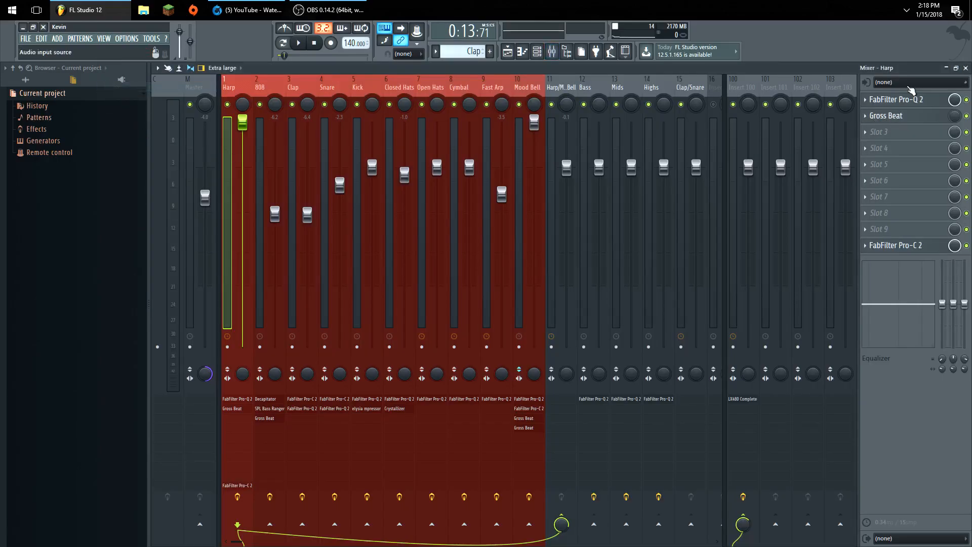
left_click(897, 100)
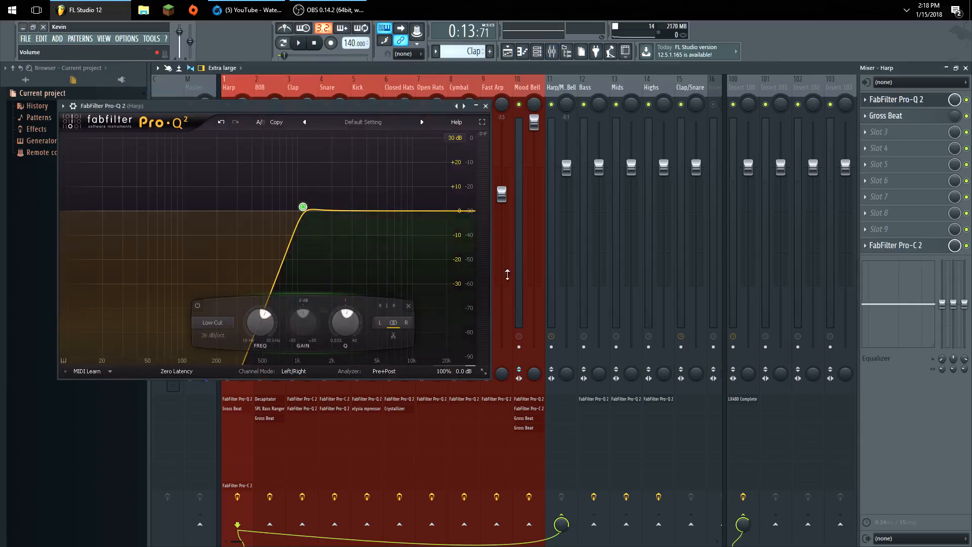
left_click(486, 106)
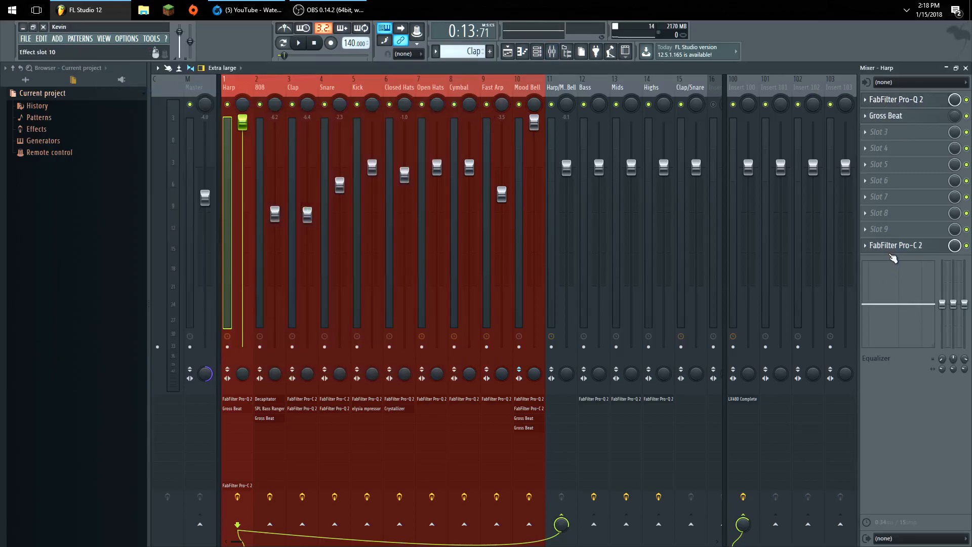
left_click(896, 245)
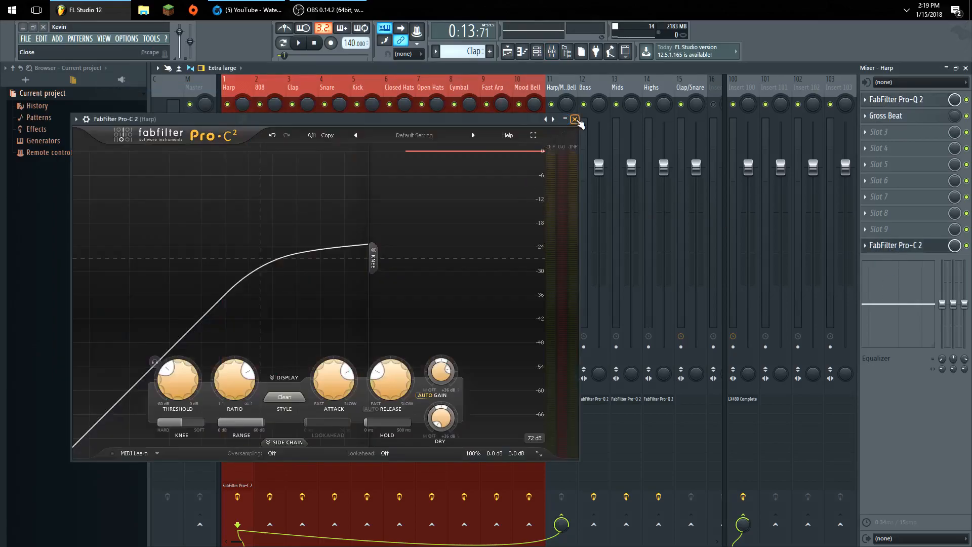
left_click(574, 119)
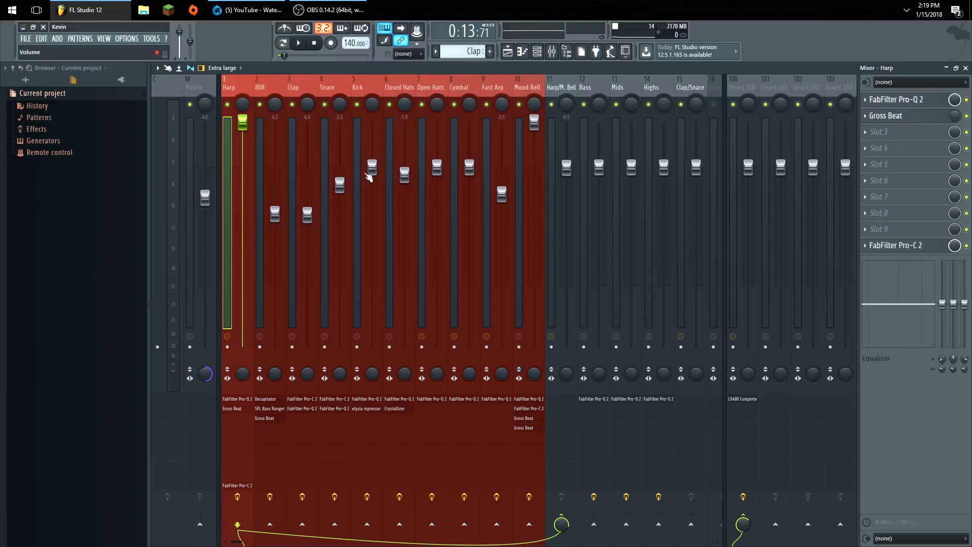
Inspect the FabFilter Pro-Q 2 and Pro-C 2 settings on the Mood Bell mixer track, closing each plugin.
left_click(520, 140)
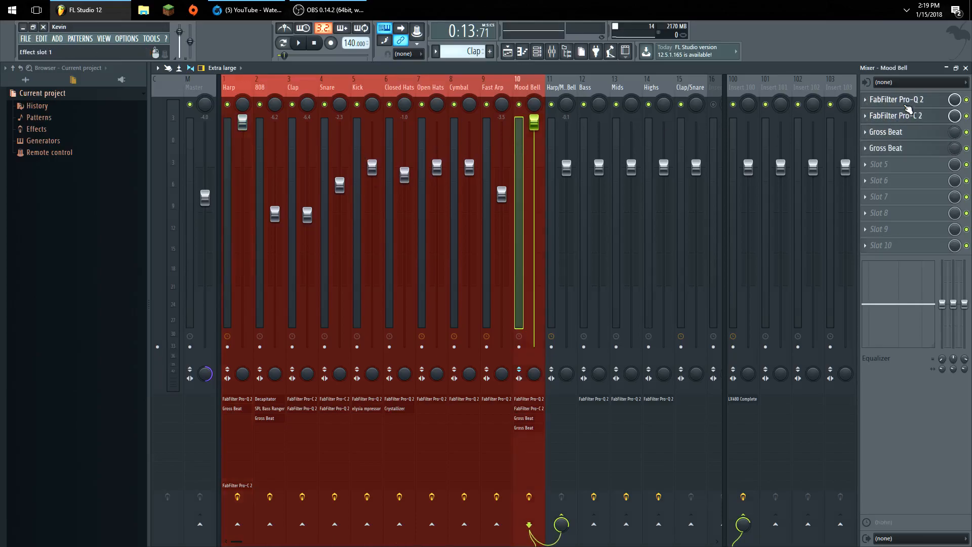
left_click(891, 101)
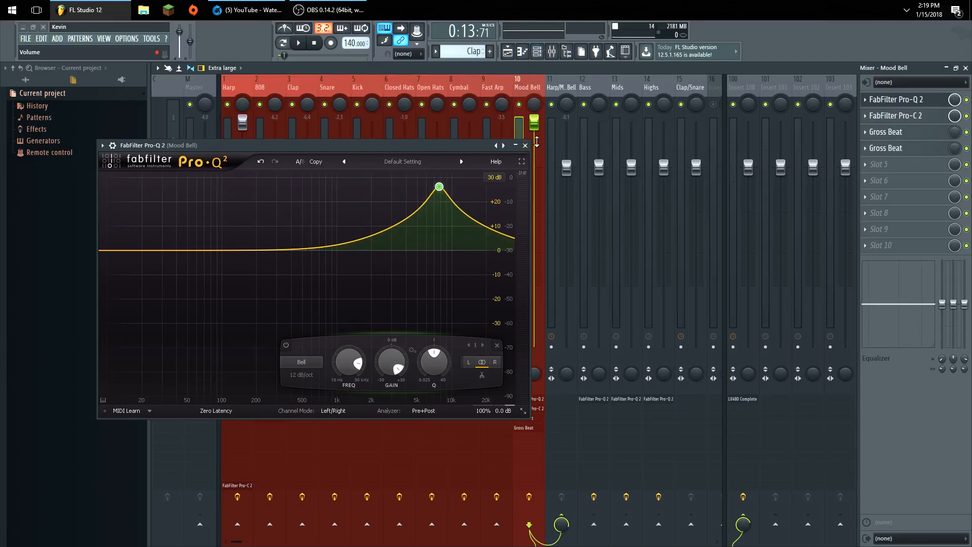
left_click(524, 146)
left_click(907, 116)
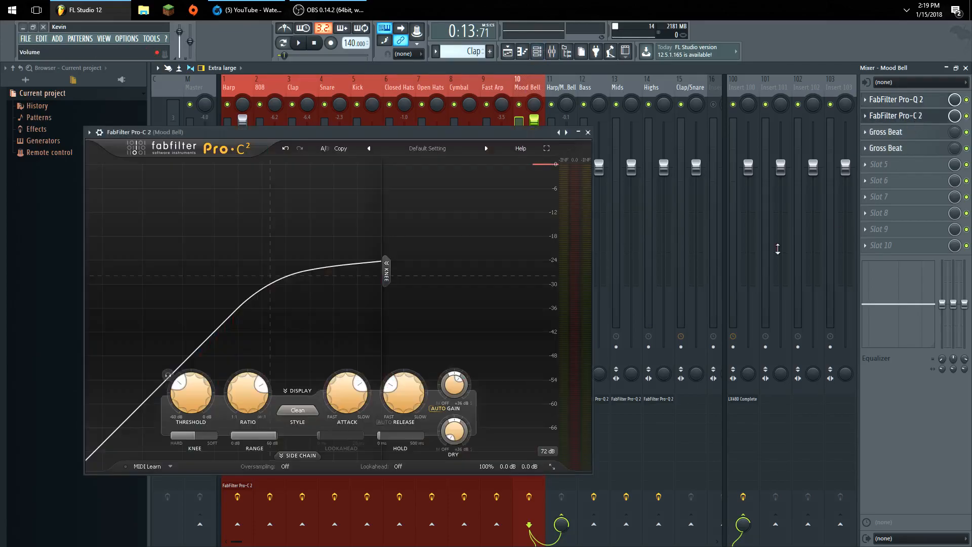
left_click_drag(326, 131, 381, 118)
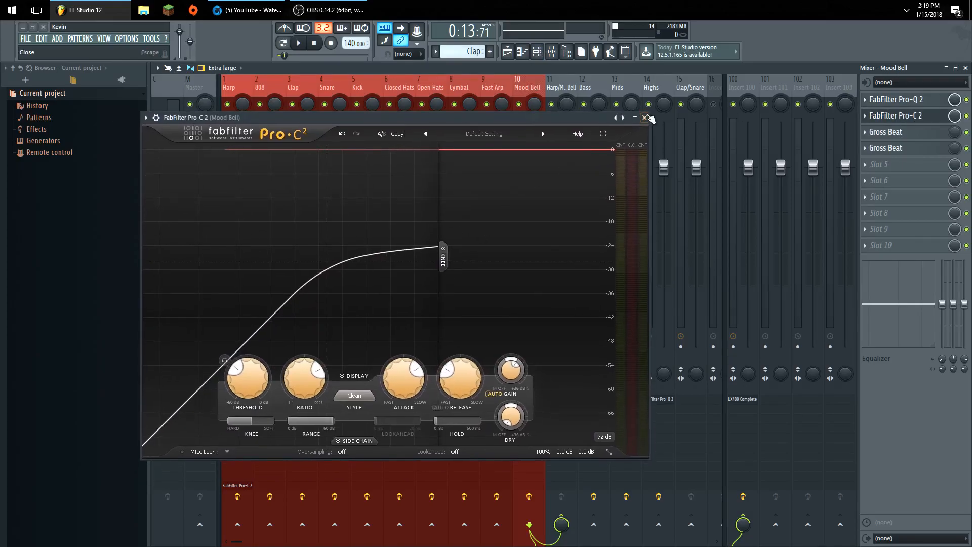
left_click(645, 118)
Inspect both Gross Beat effects on the Mood Bell track and select the Harp/Mood Bell bus to view its routing.
left_click(885, 132)
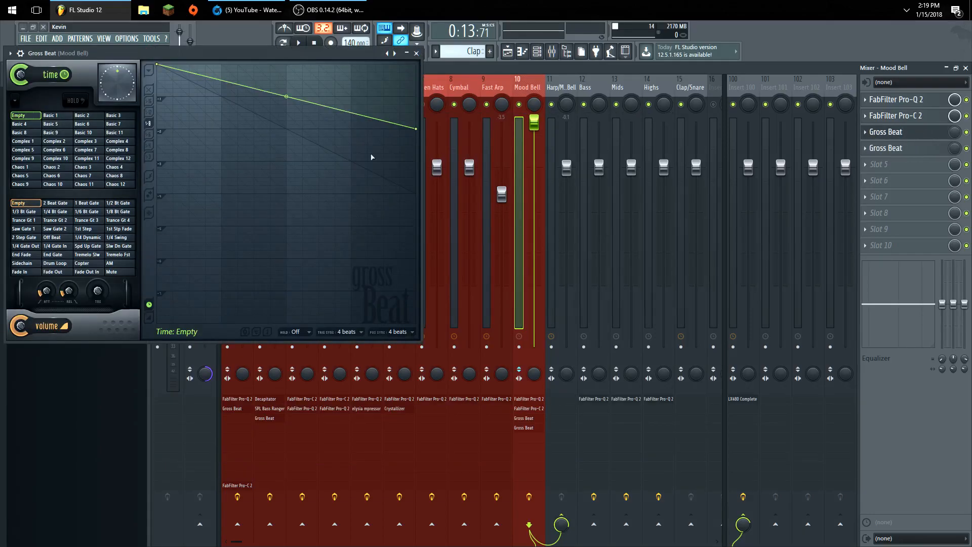
left_click(417, 53)
left_click(891, 147)
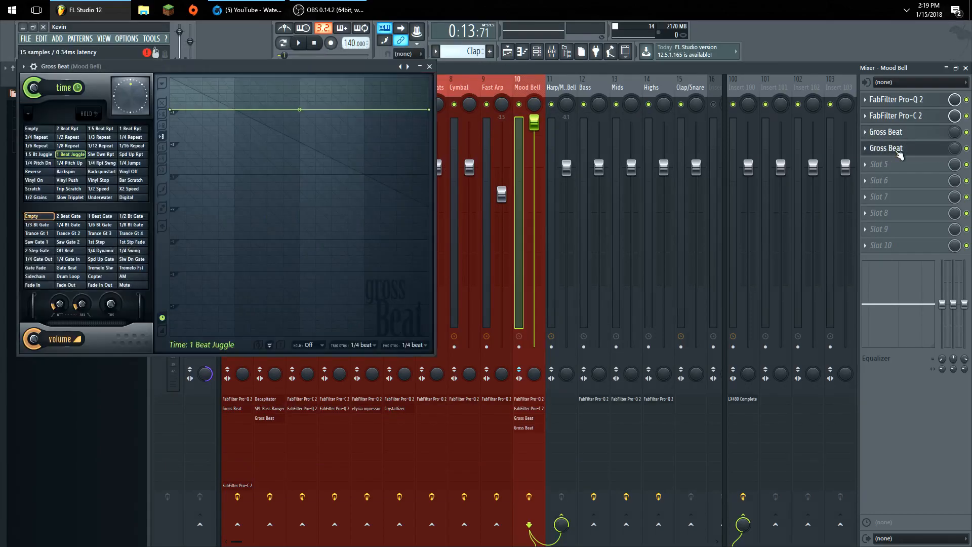
left_click(429, 67)
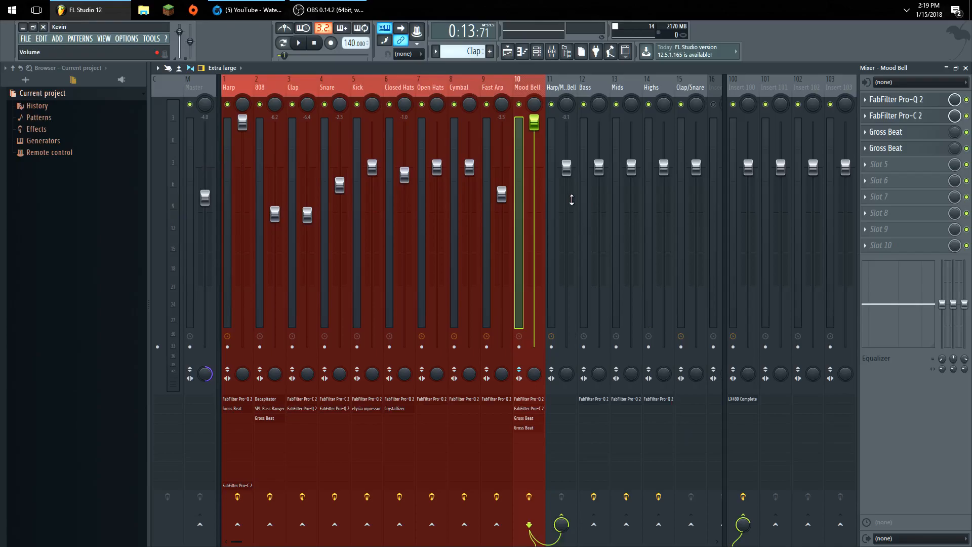
left_click(553, 209)
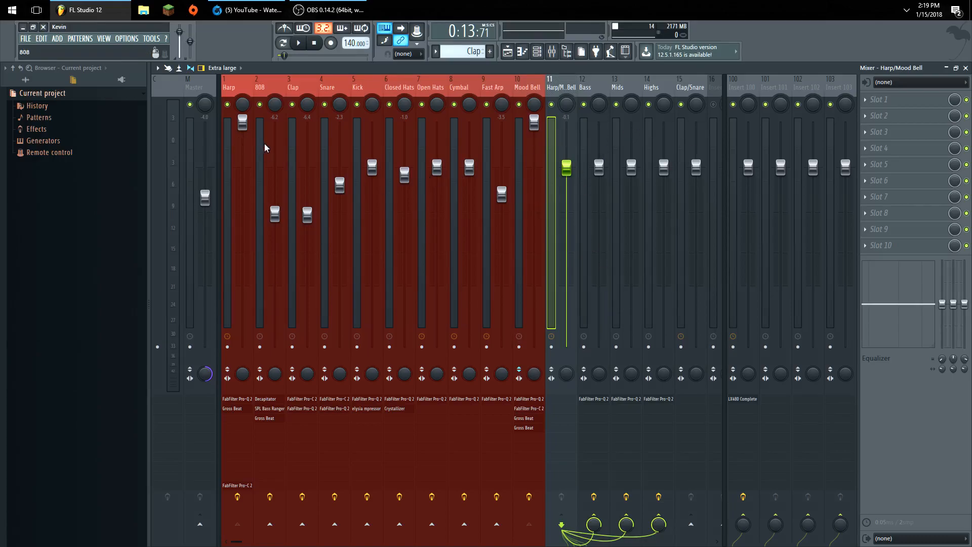
Inspect the FabFilter Pro-C 2 and Pro-Q 2 settings on the Clap mixer track and close both plugins.
left_click(292, 139)
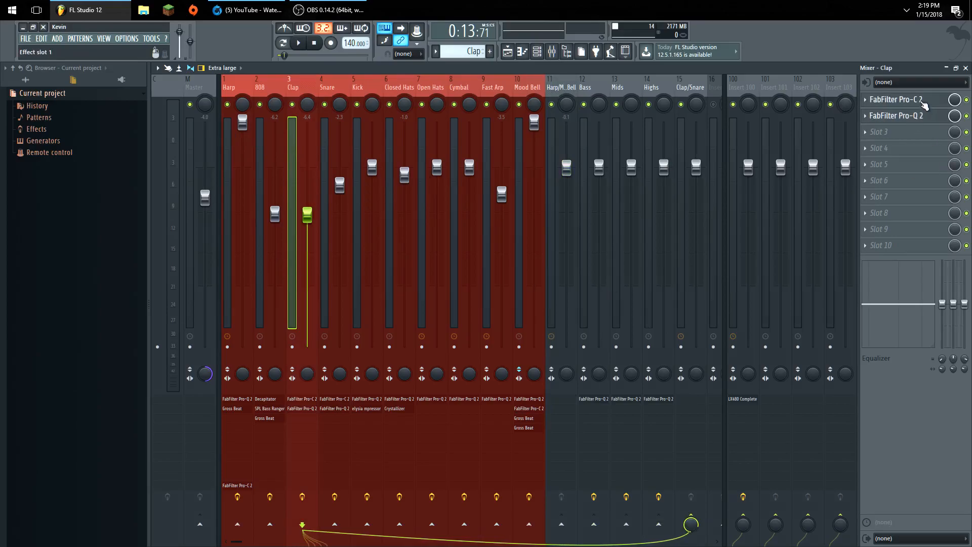
left_click(923, 103)
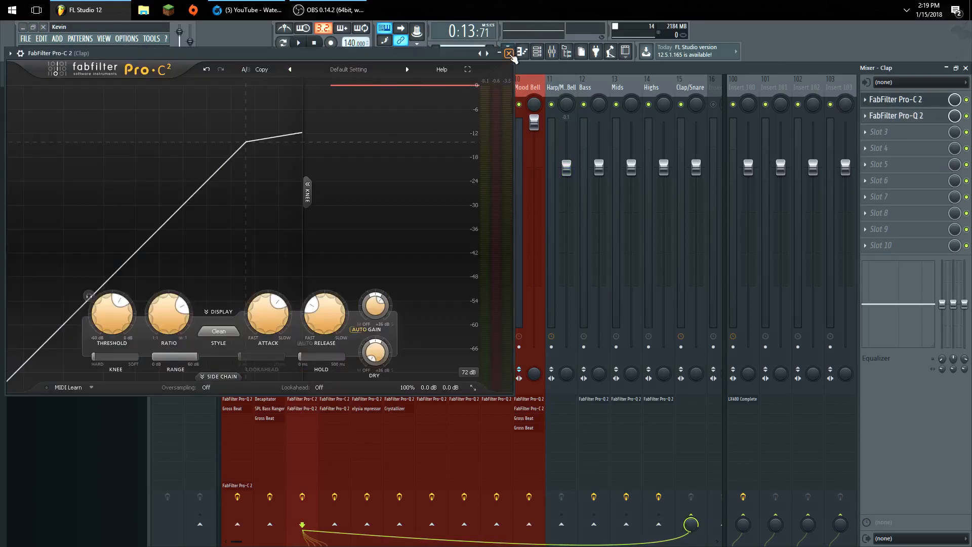
left_click(508, 53)
left_click(911, 100)
left_click(919, 116)
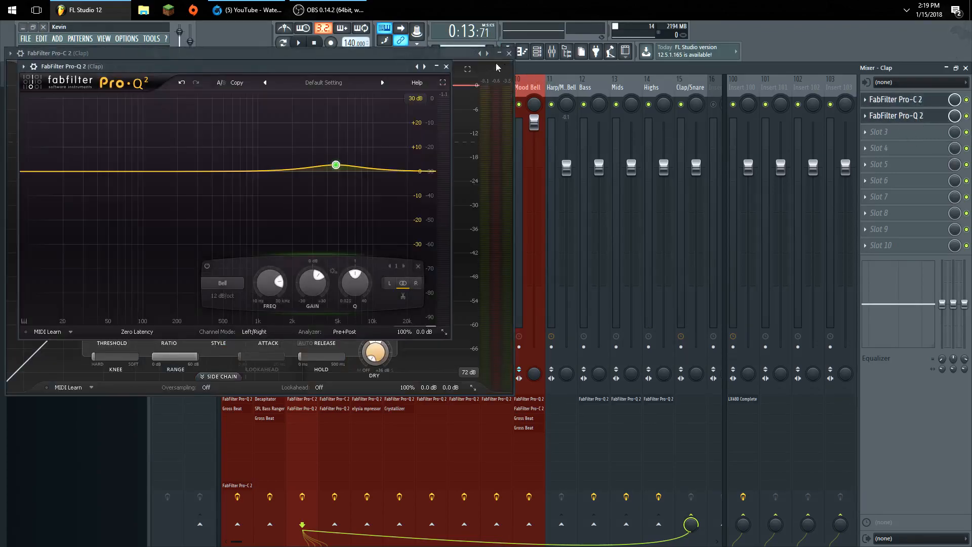
left_click(446, 66)
left_click(508, 53)
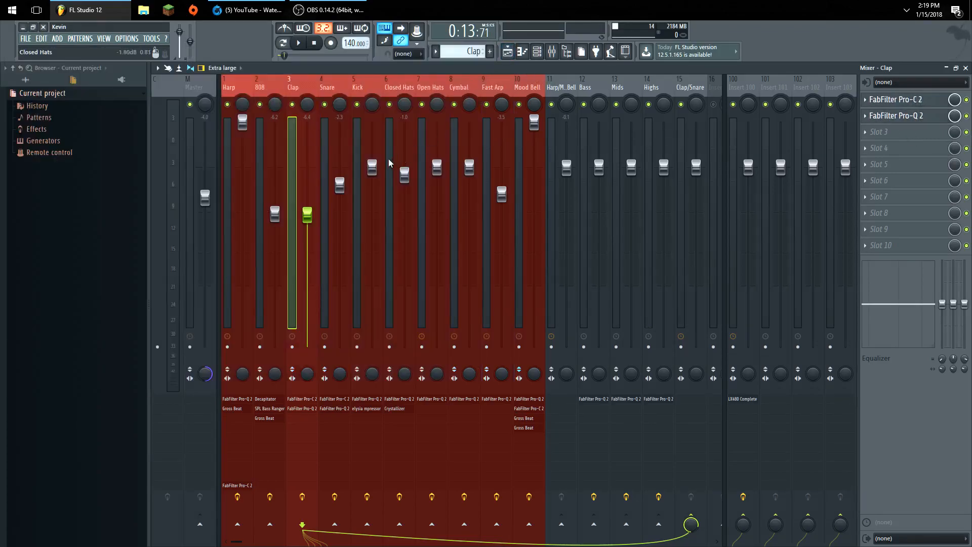
Inspect the FabFilter Pro-C 2 and Pro-Q 2 settings on the Snare mixer track, closing both plugins and the mixer.
left_click(332, 138)
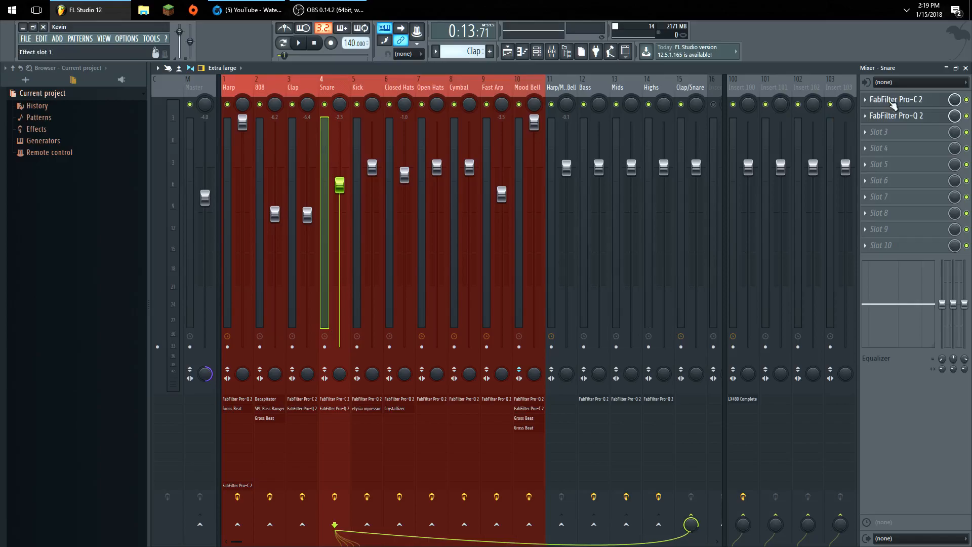
left_click(885, 100)
left_click(896, 116)
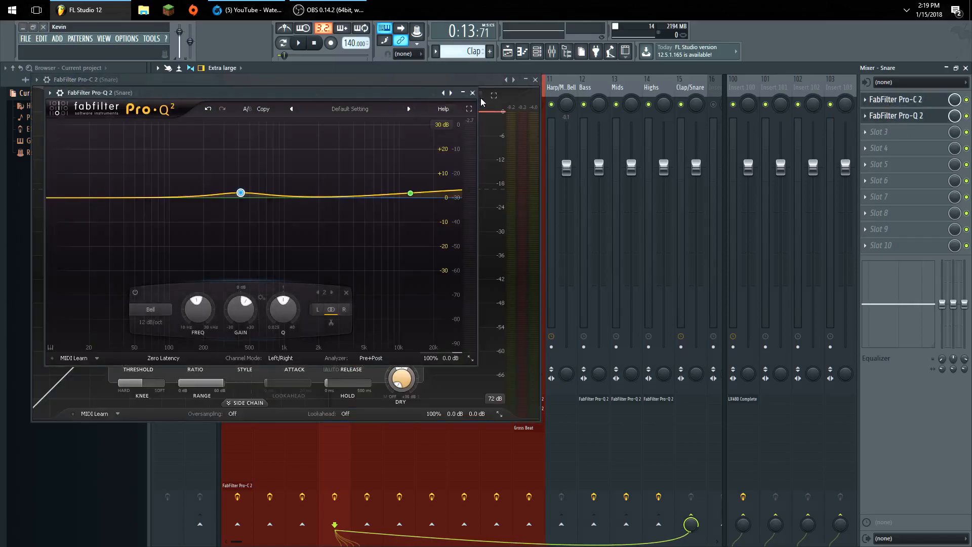
left_click(532, 81)
left_click(535, 79)
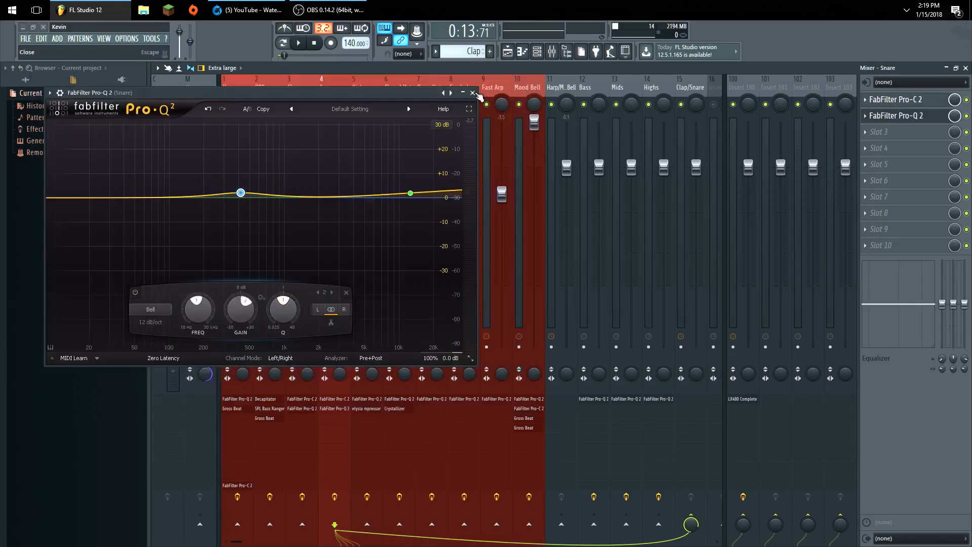
left_click(473, 92)
left_click(965, 68)
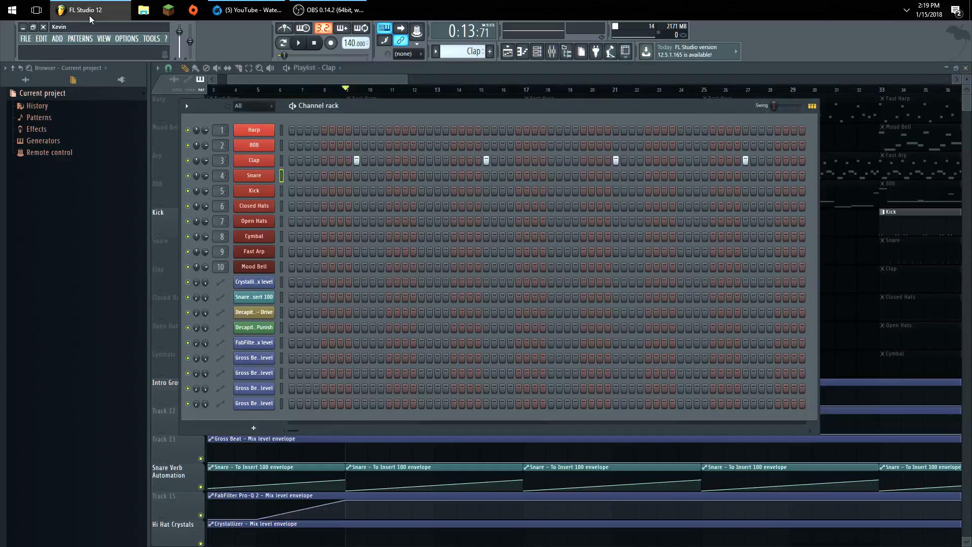
Show the playlist, unmute the Harp, Mood Bell, Snare and Clap tracks, and play them with the kick from bar 9.
left_click(103, 40)
left_click(104, 54)
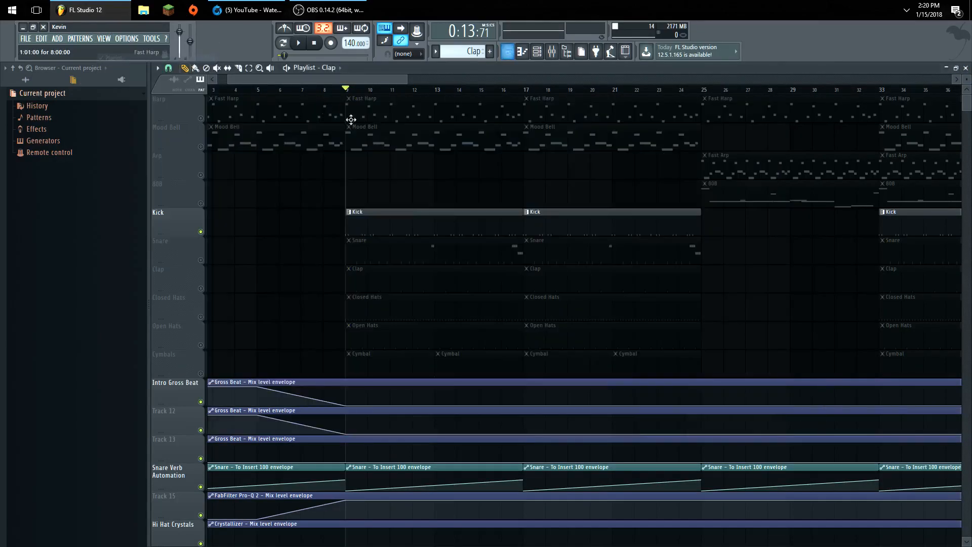
left_click(200, 118)
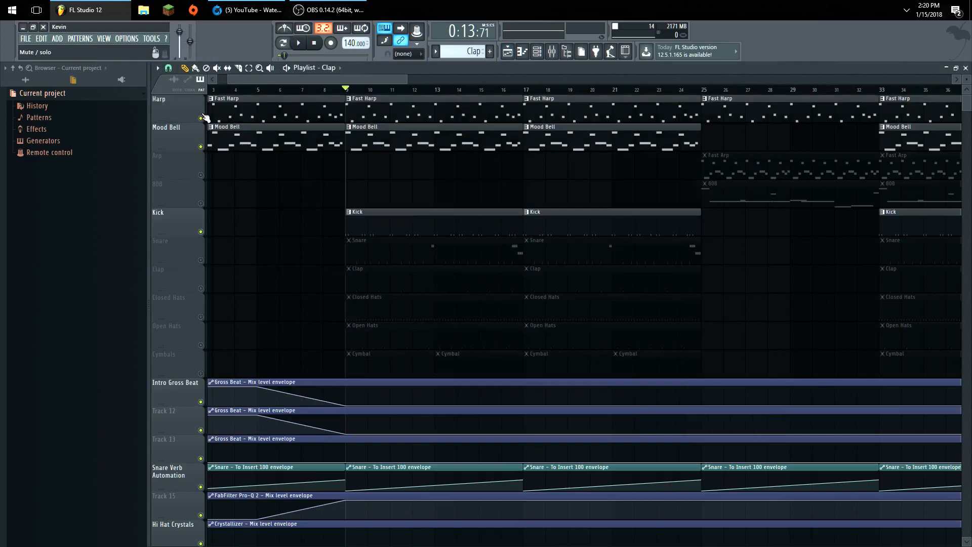
left_click(200, 260)
left_click(197, 287)
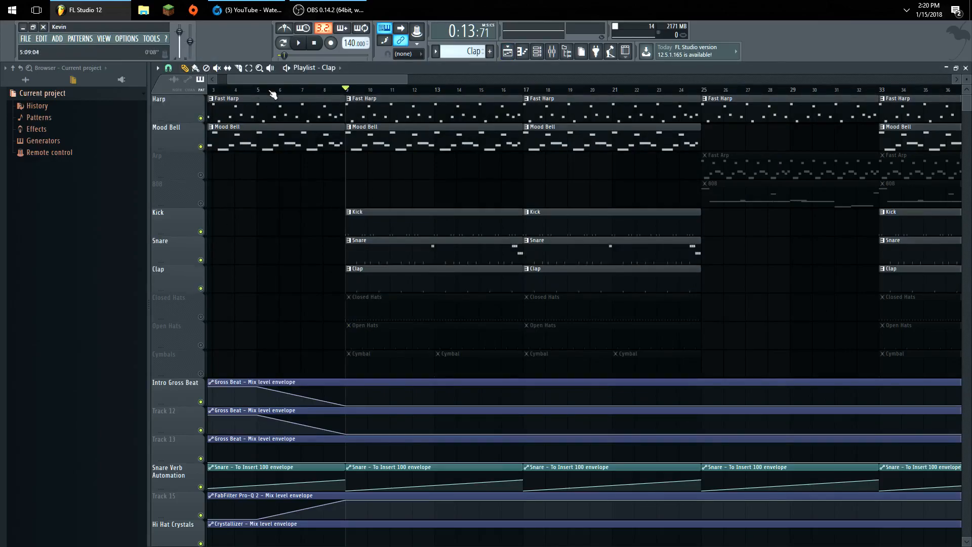
left_click(298, 43)
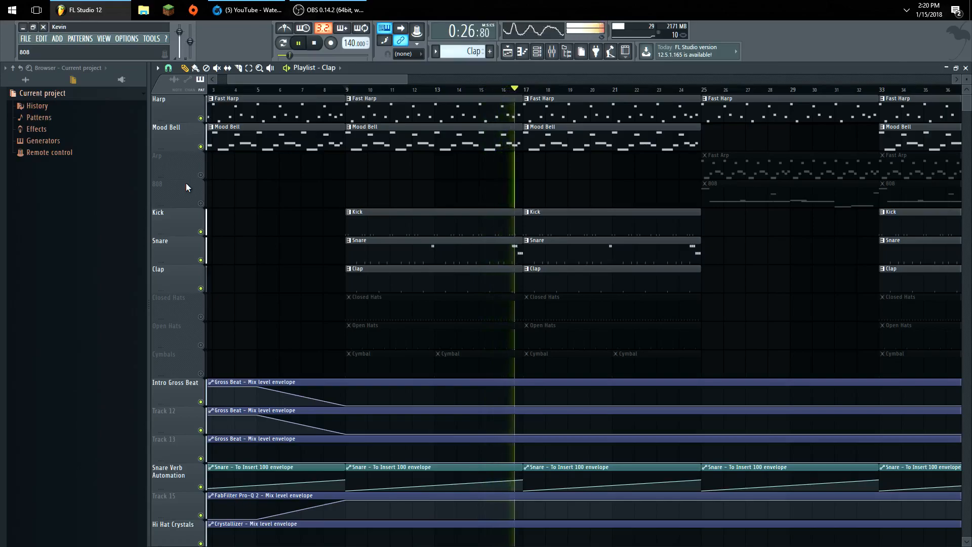
key("space")
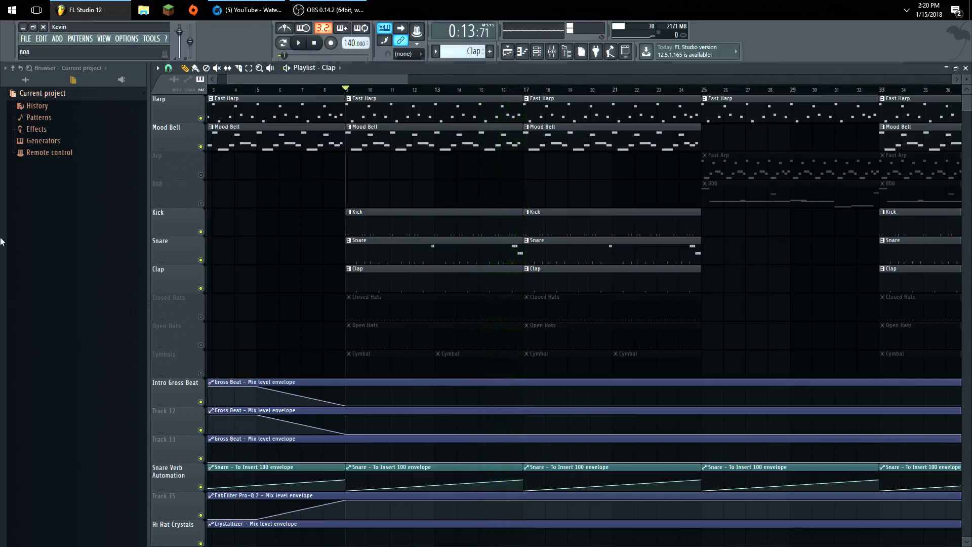
Unmute the Closed Hats, Open Hats and Cymbals playlist tracks and play the full drum section, stopping playback after a few bars.
left_click(201, 316)
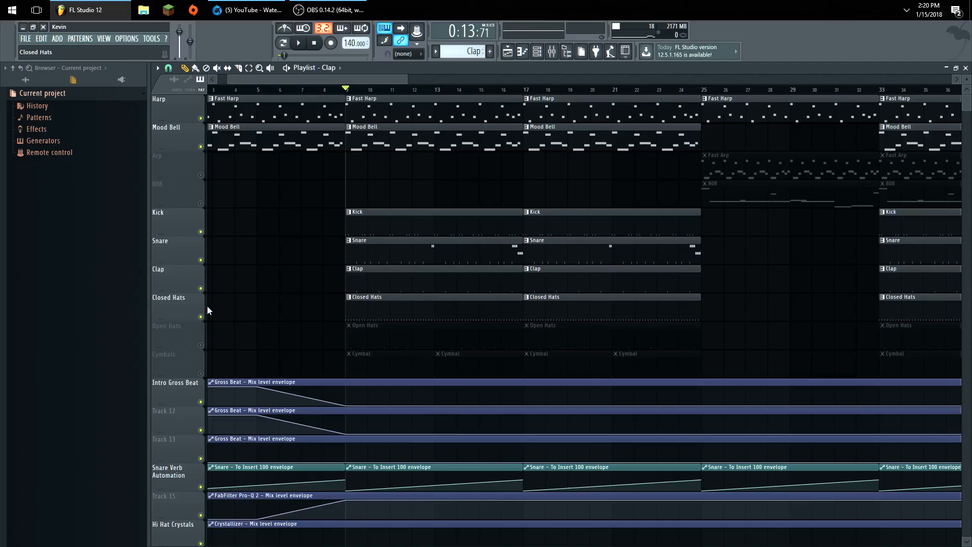
left_click(200, 345)
left_click(201, 373)
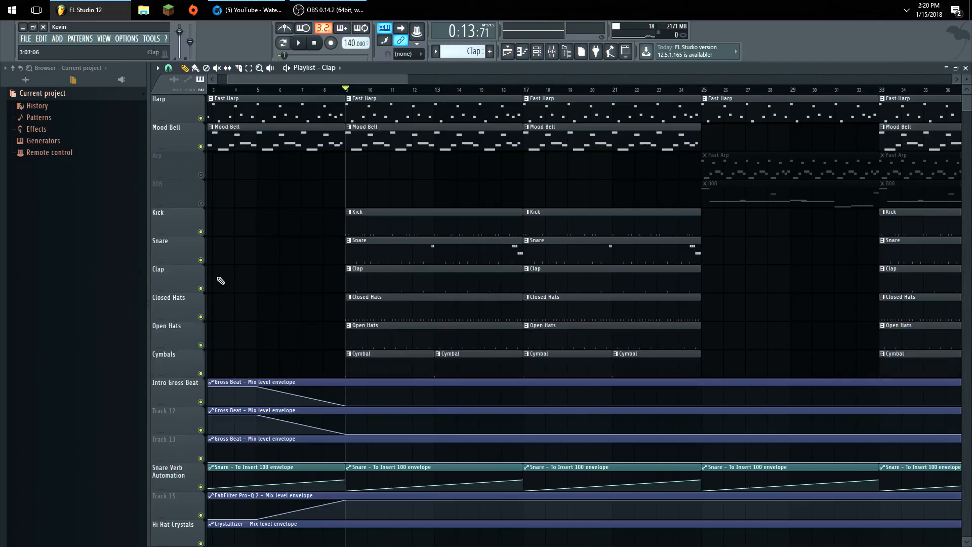
left_click(300, 44)
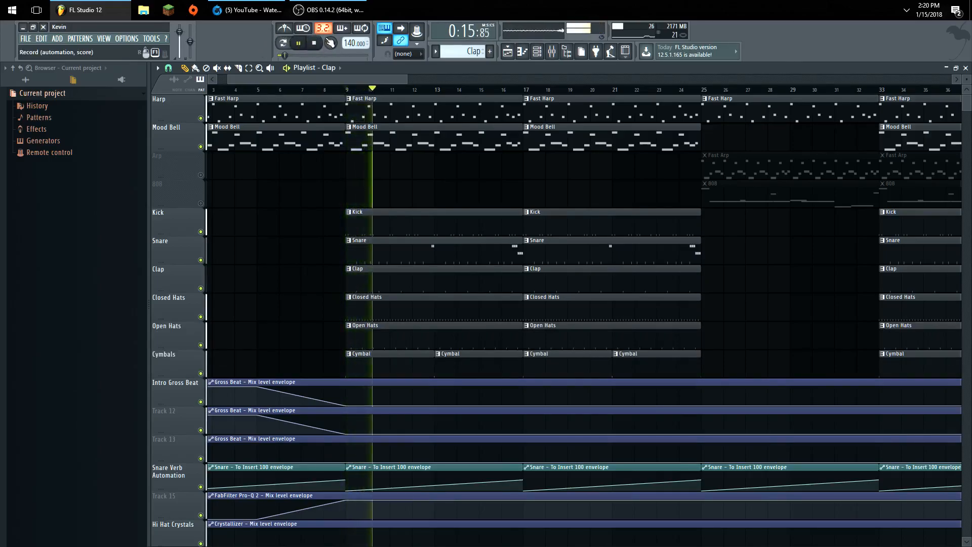
left_click(331, 44)
left_click(594, 184)
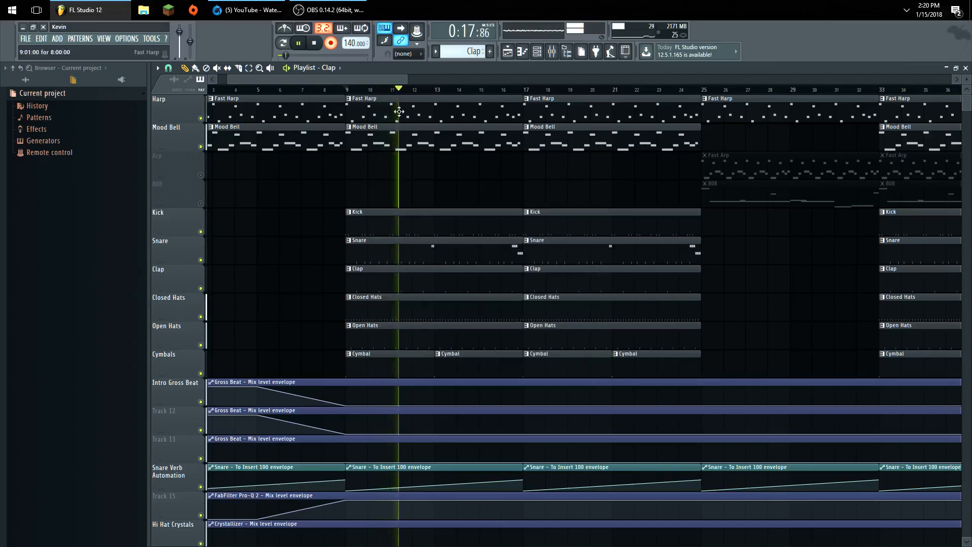
left_click(320, 44)
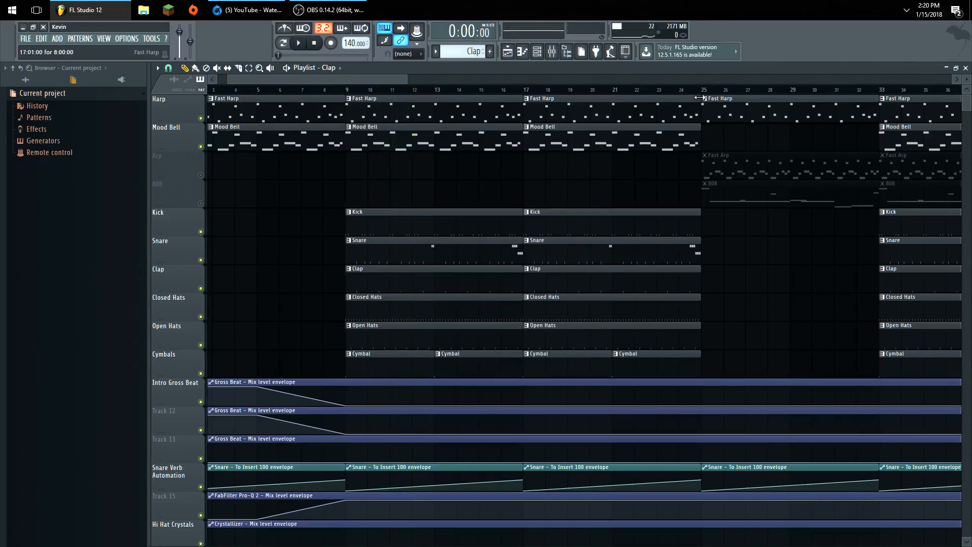
Unmute the Arp and 808 playlist tracks and play the section from bar 25 to bar 33.
left_click(704, 90)
left_click_drag(324, 81, 389, 89)
left_click(201, 174)
left_click(200, 203)
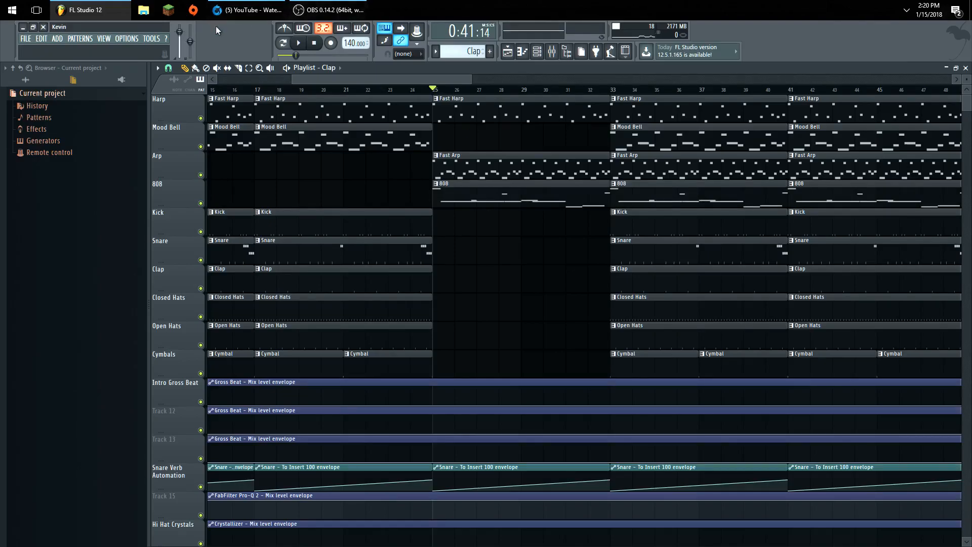
left_click(299, 43)
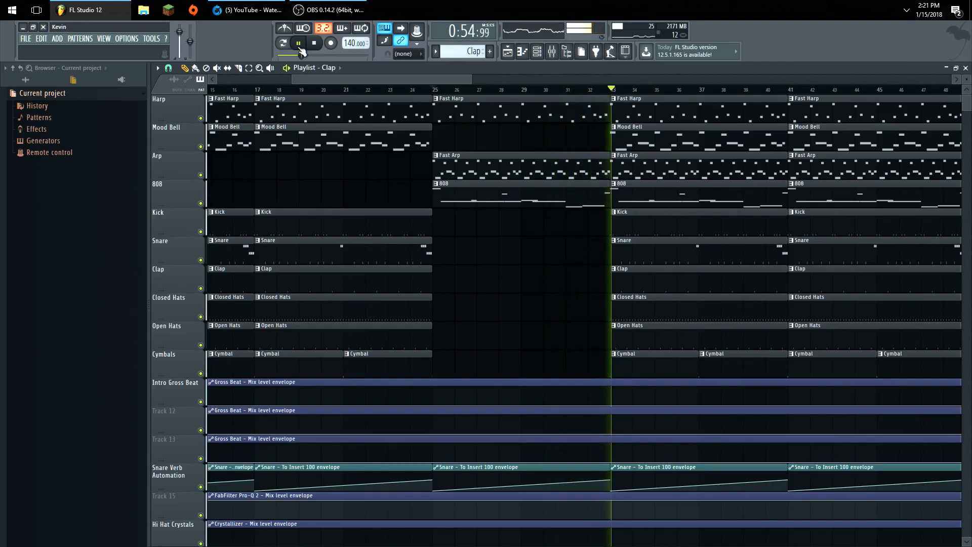
left_click(314, 44)
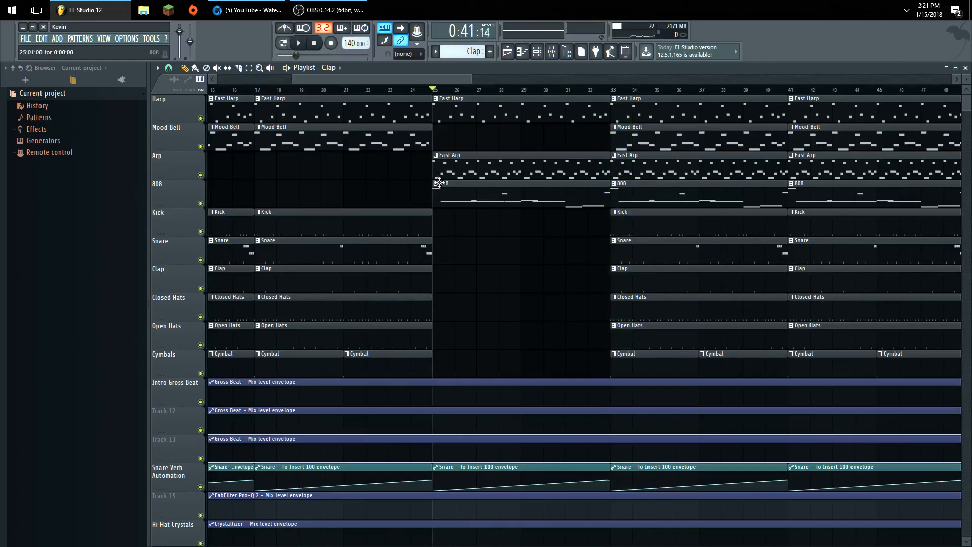
Open the Fast Arp pattern clip at bar 25 in the piano roll and examine its notes.
left_click(439, 154)
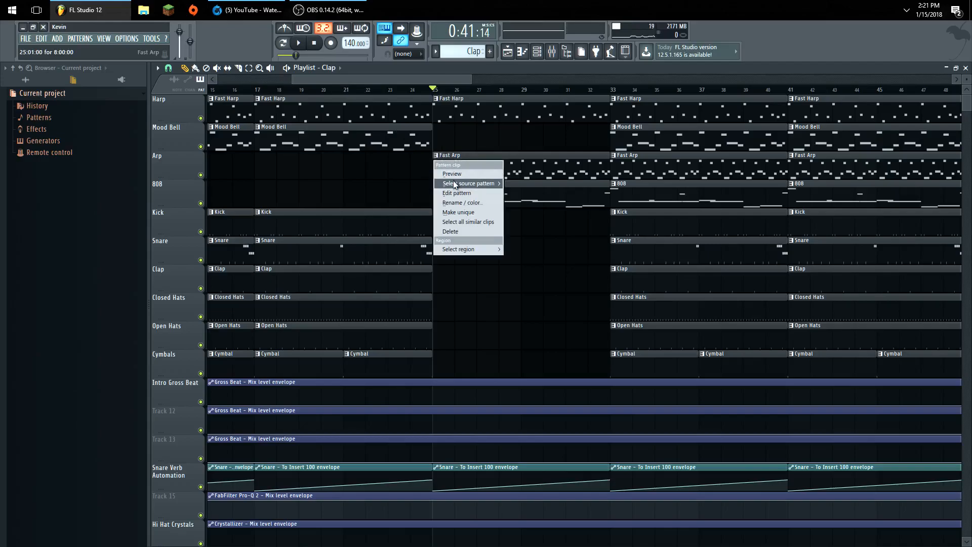
left_click(460, 195)
scroll(451, 217, "down", 2, "ctrl")
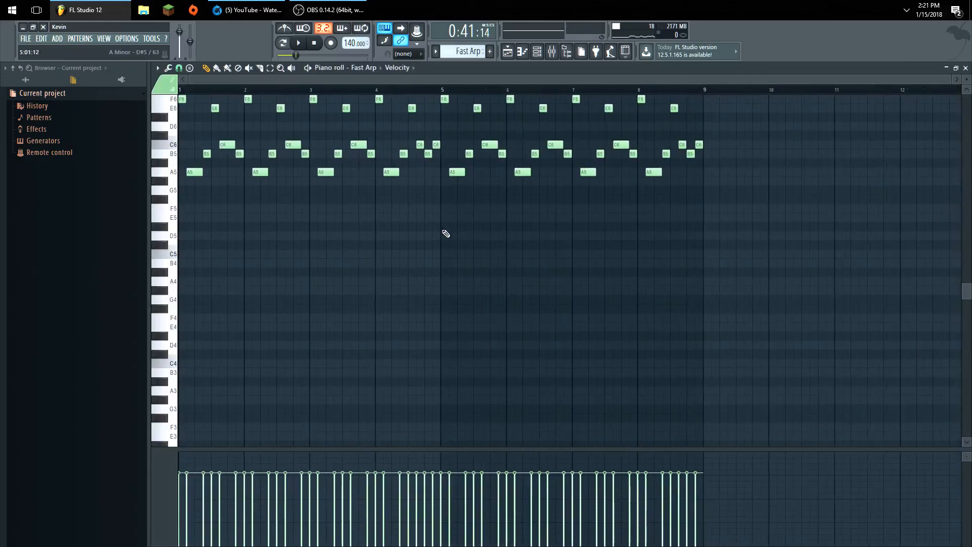
scroll(435, 228, "up", 5)
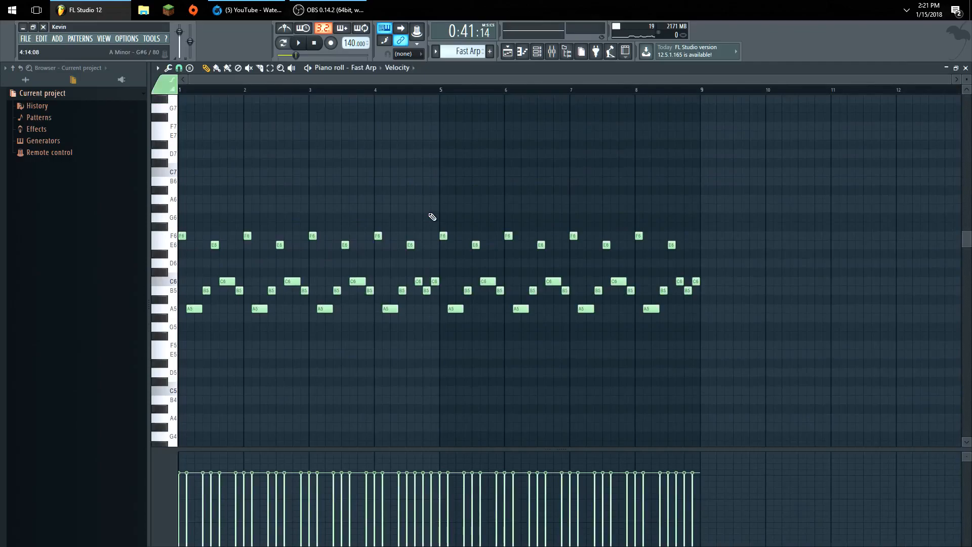
Compare the Fast Arp notes with the Harp and Mood Bell patterns in the piano roll, returning to the Fast Arp pattern.
left_click(363, 67)
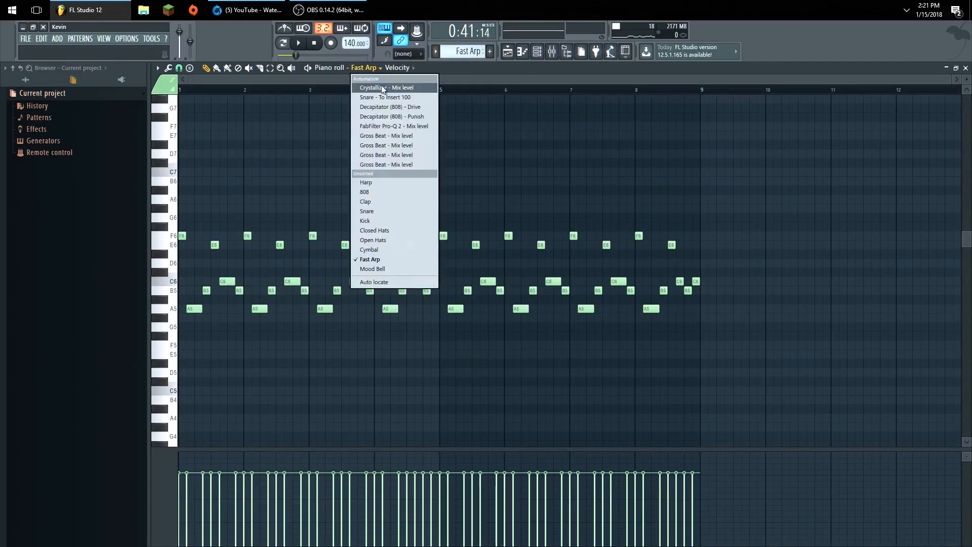
left_click(366, 182)
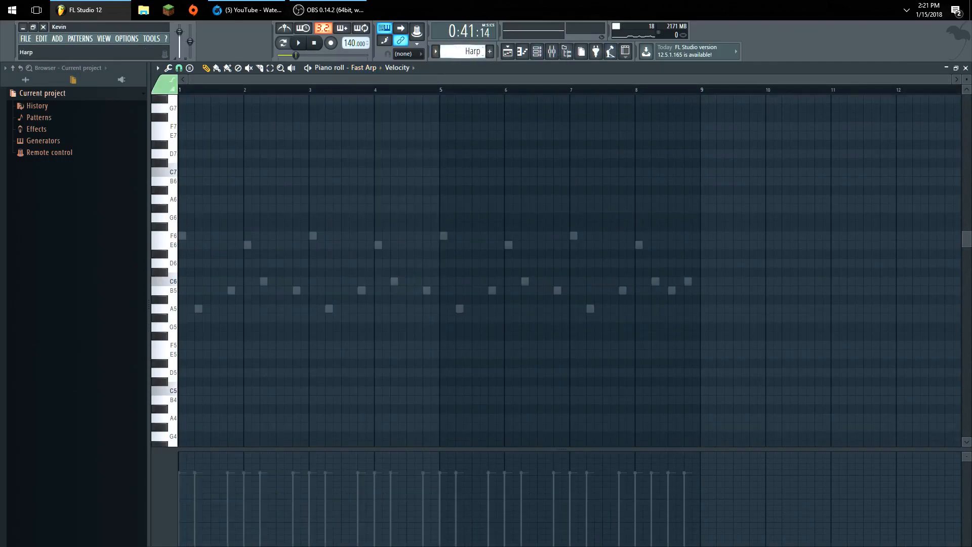
scroll(480, 49, "down", 7)
scroll(480, 49, "down", 1)
left_click(480, 50)
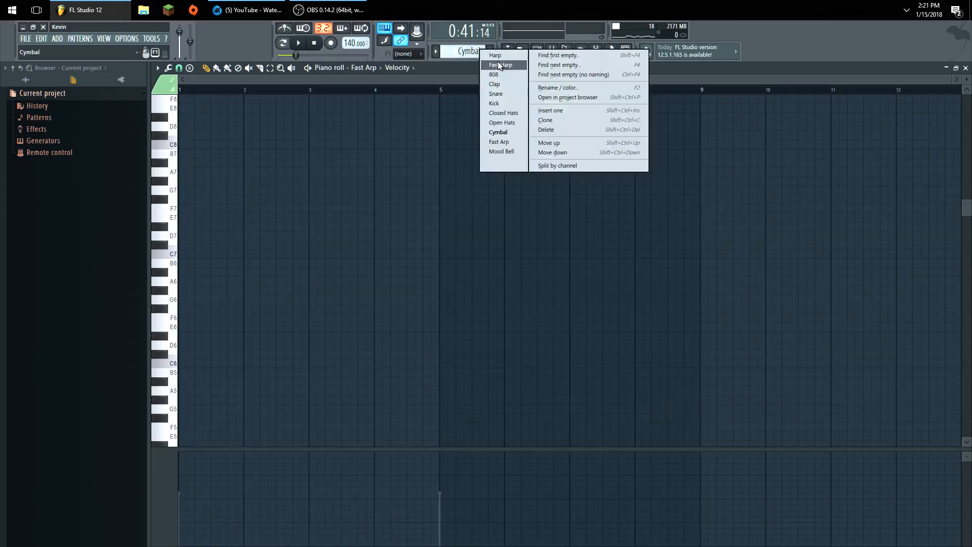
left_click(500, 151)
left_click(471, 52)
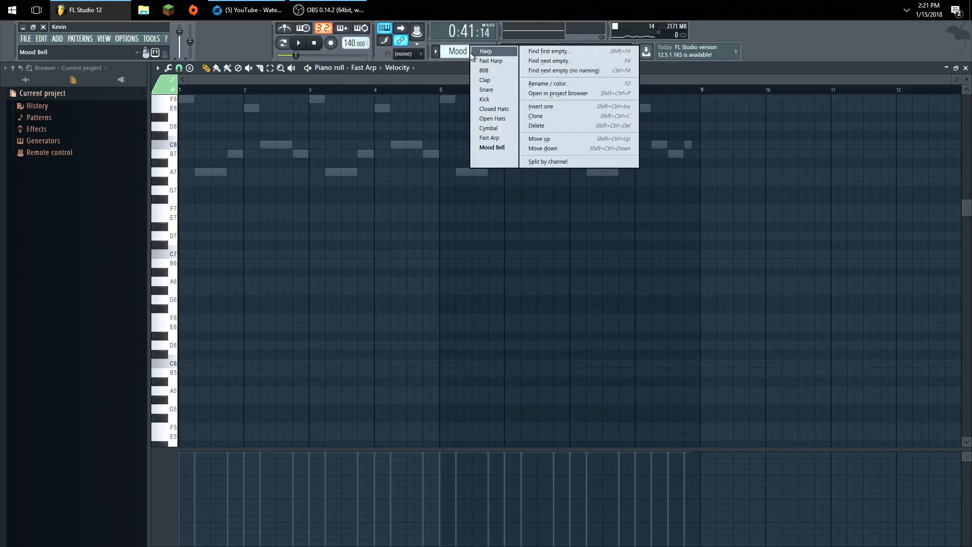
left_click(489, 138)
Audition the Fast Arp's F6 and A5 notes on the piano roll keyboard and close the piano roll.
left_click(175, 320)
left_click(175, 320)
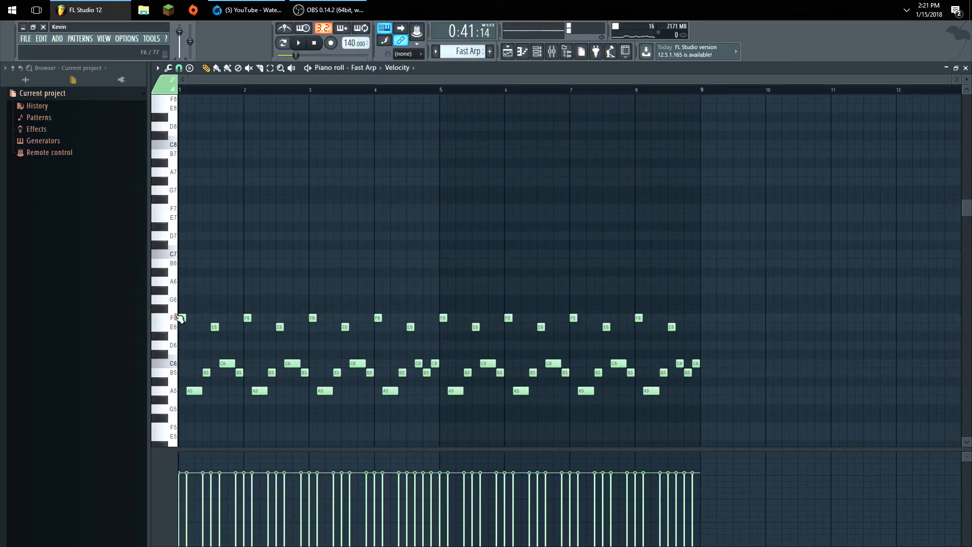
left_click(176, 390)
left_click(965, 67)
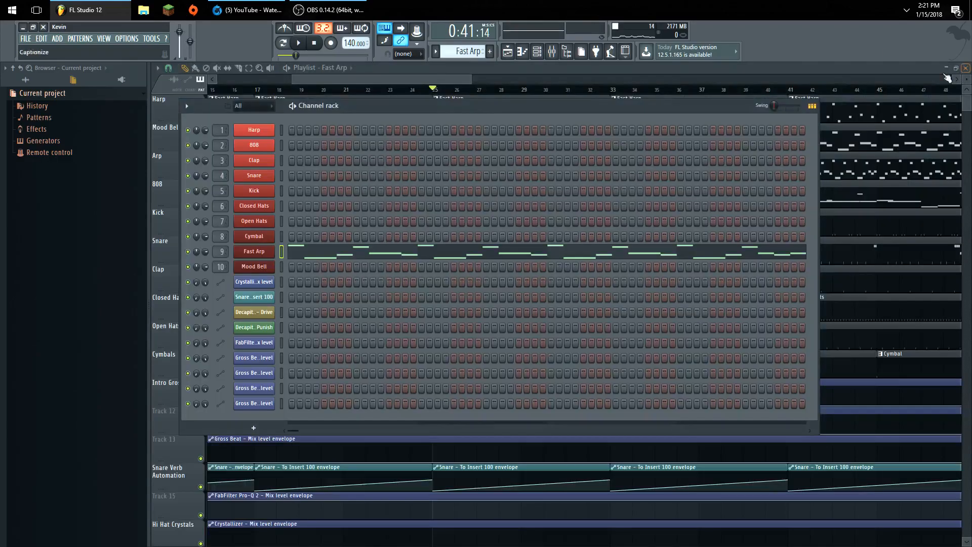
Open the mixer, inspect the FabFilter Pro-Q 2 low cut on the Fast Arp track, and close the plugin and mixer.
left_click(104, 38)
left_click(117, 88)
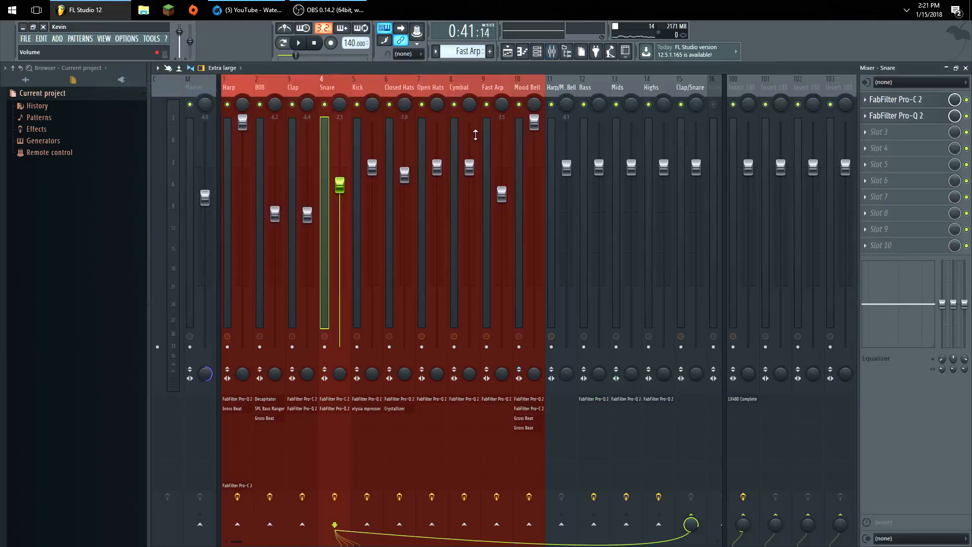
left_click(485, 132)
left_click(909, 100)
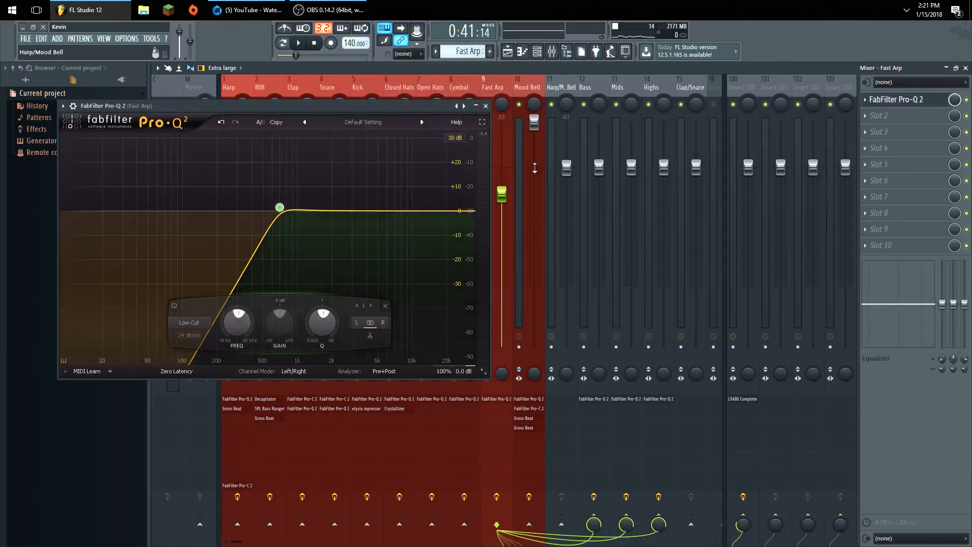
left_click(486, 105)
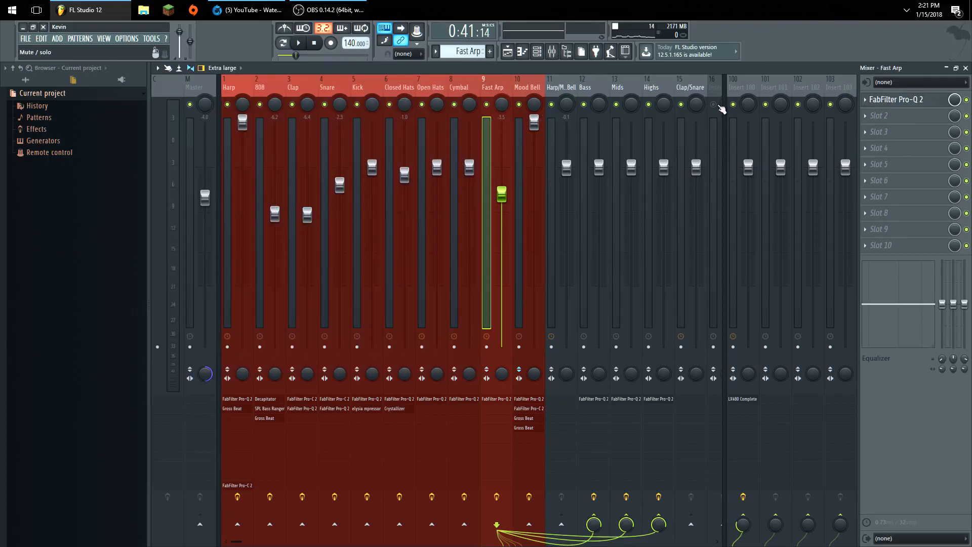
left_click(966, 67)
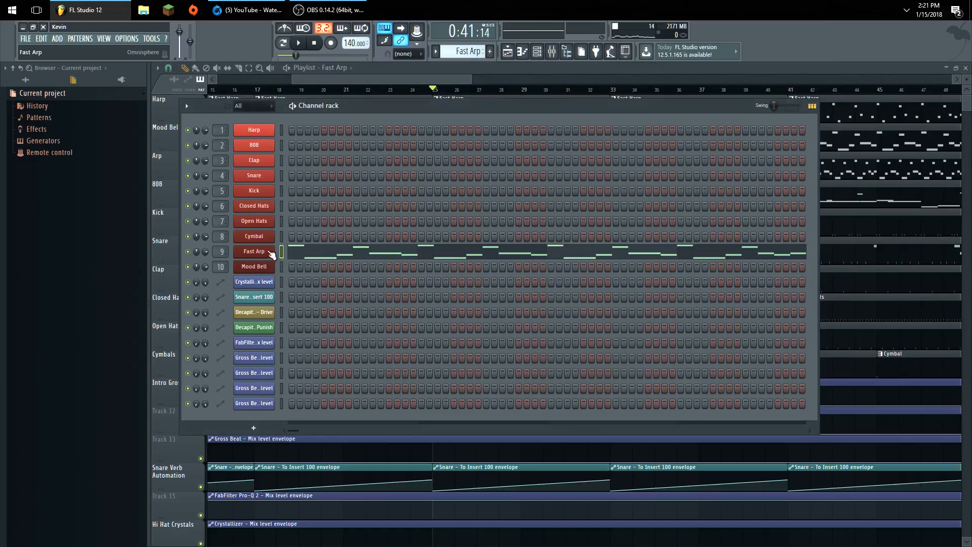
Open the Mood Bell channel's Serum synth, audition its sound with a few notes, and close it.
left_click(265, 268)
key("q")
key("t")
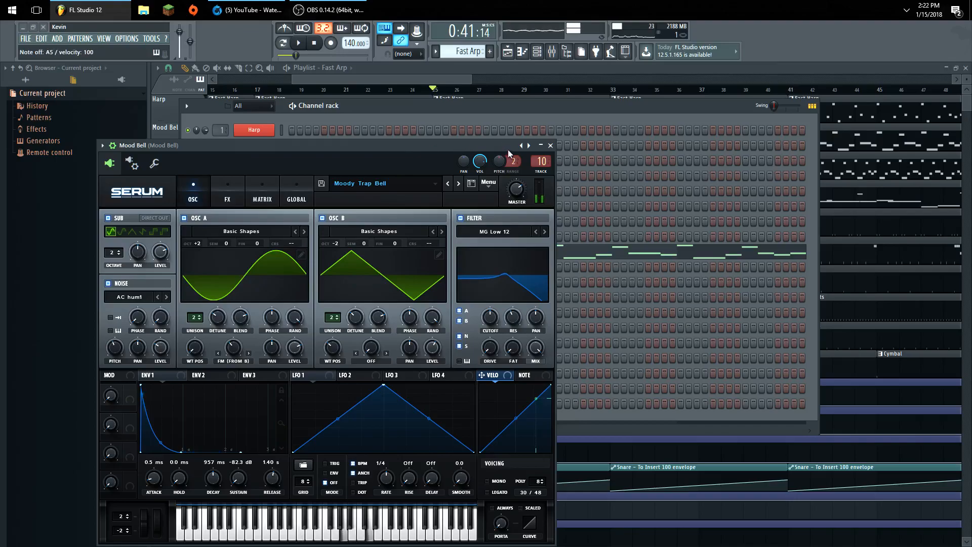
left_click(550, 146)
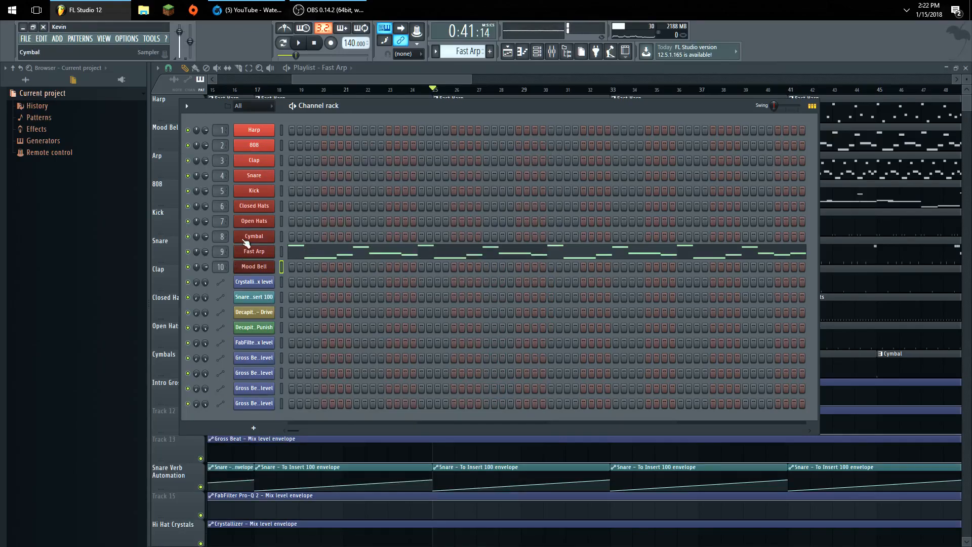
View the sampler settings of the Cymbal and Closed Hats channels, closing each window.
left_click(254, 236)
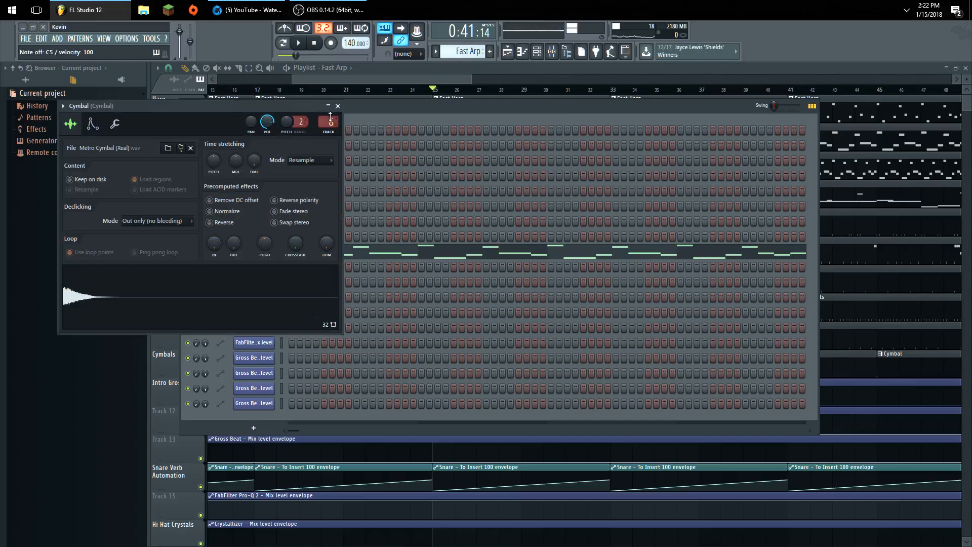
left_click(338, 106)
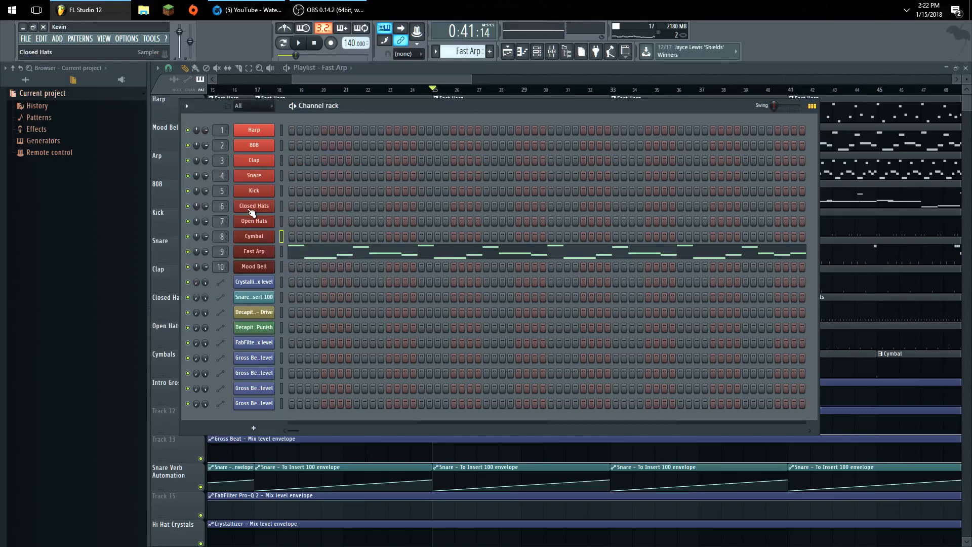
left_click(254, 206)
left_click(312, 80)
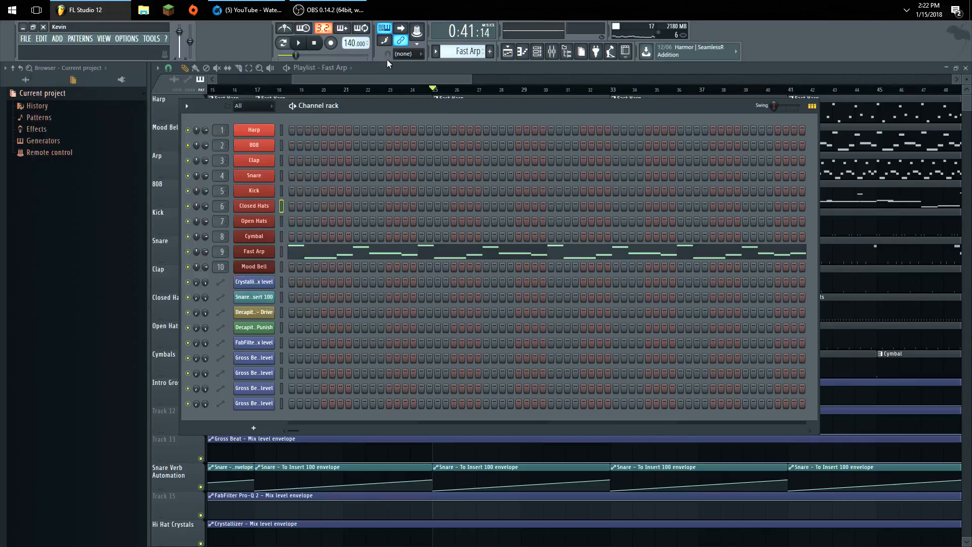
Close the channel rack and select the kick, snare, clap, hat and cymbal clips between bars 9 and 25 in the playlist.
left_click(390, 71)
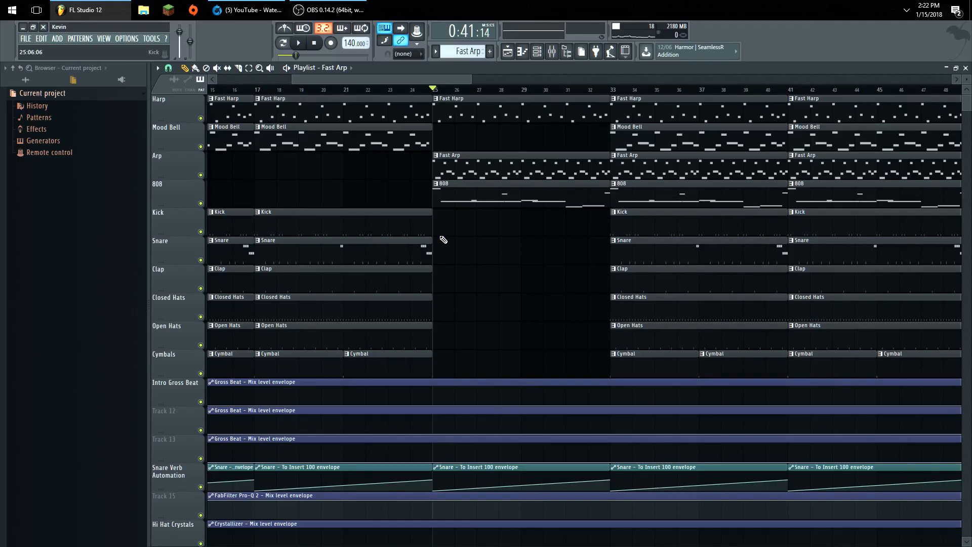
left_click_drag(336, 80, 262, 80)
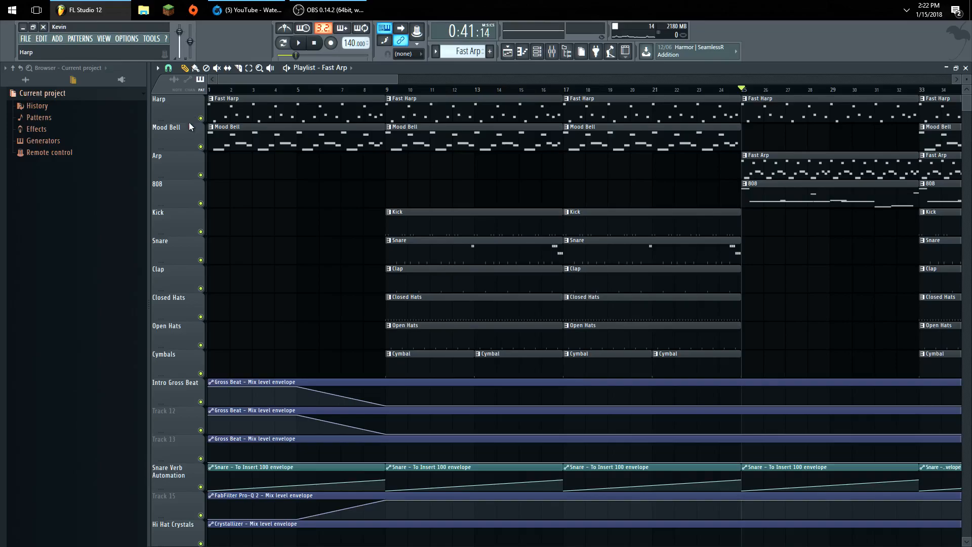
left_click_drag(222, 87, 266, 84)
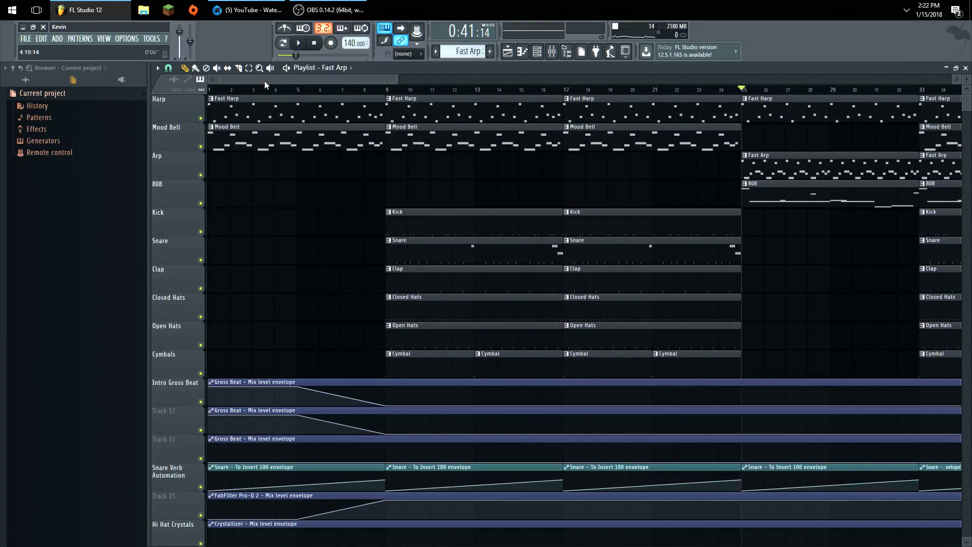
left_click_drag(729, 346, 237, 225)
left_click_drag(719, 365, 269, 225)
left_click_drag(281, 80, 333, 136)
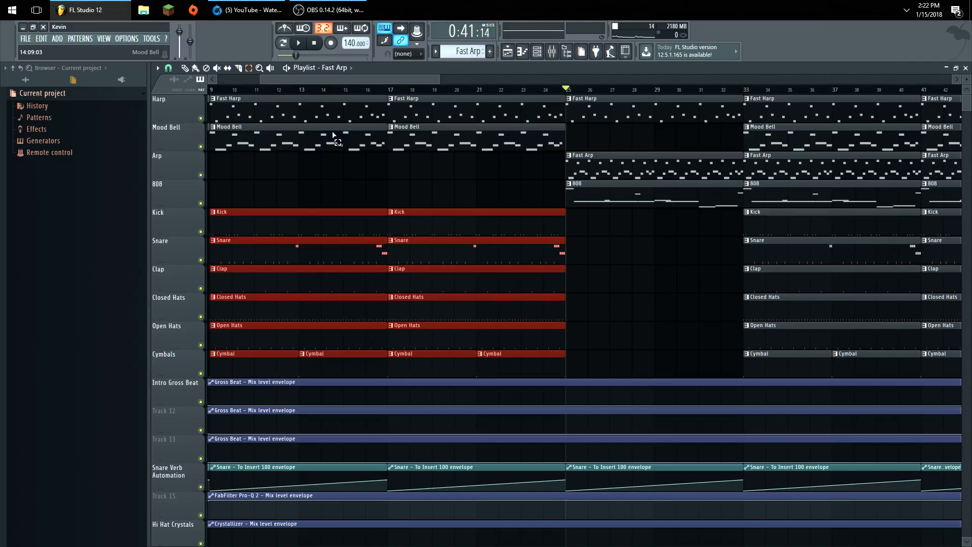
Play the arrangement from bar 25, play it again from bar 33, and stop playback.
key("space")
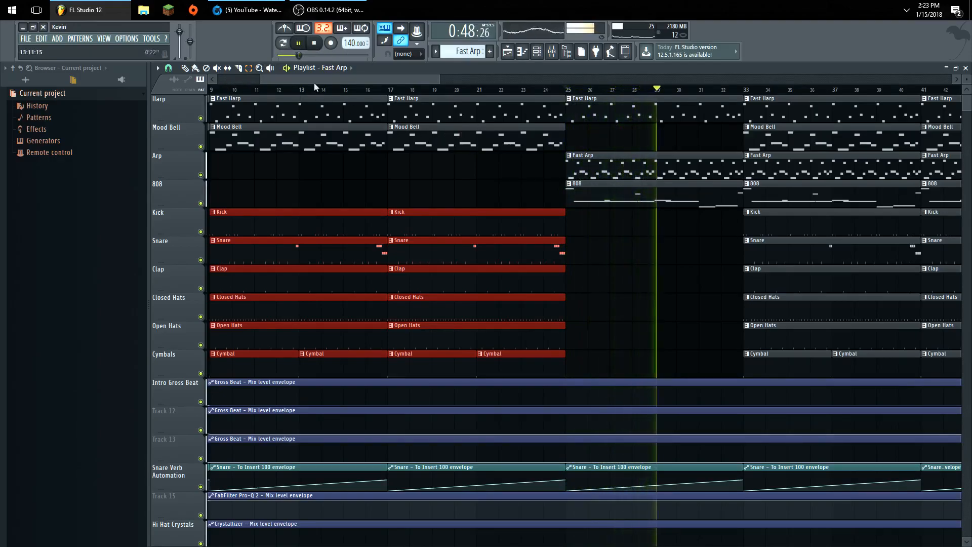
key("space")
left_click(748, 90)
left_click(298, 43)
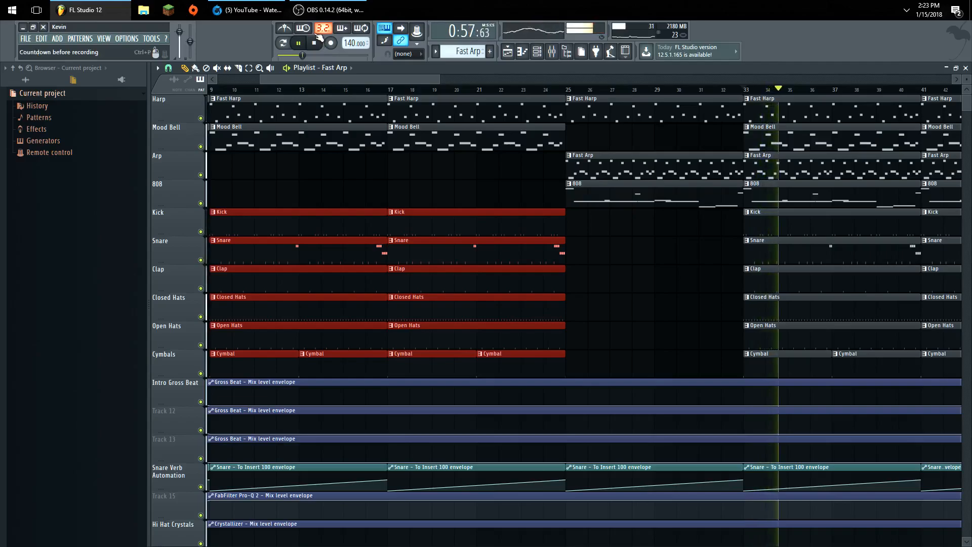
left_click(314, 44)
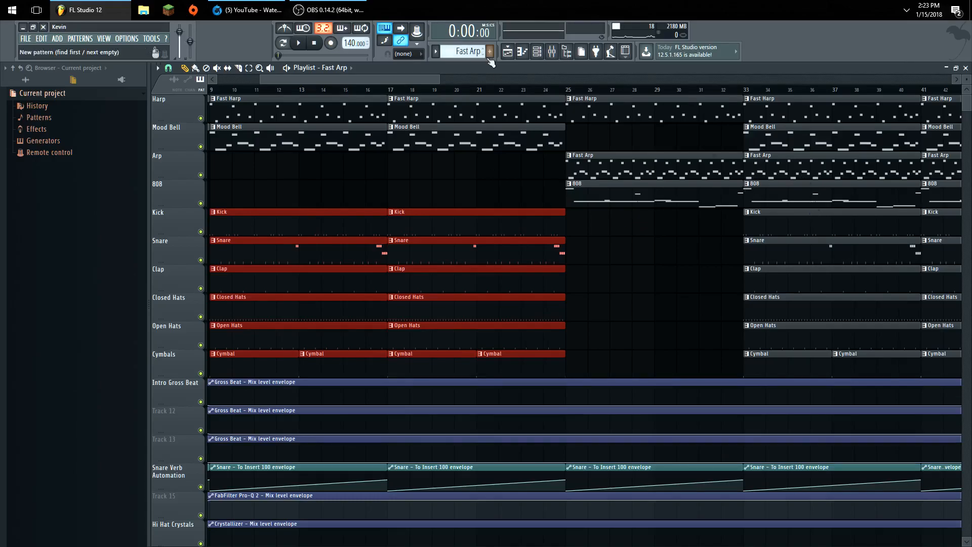
Place the playhead at bar 49 and examine the pattern clips and automation envelopes of the section starting there.
left_click_drag(394, 77, 441, 90)
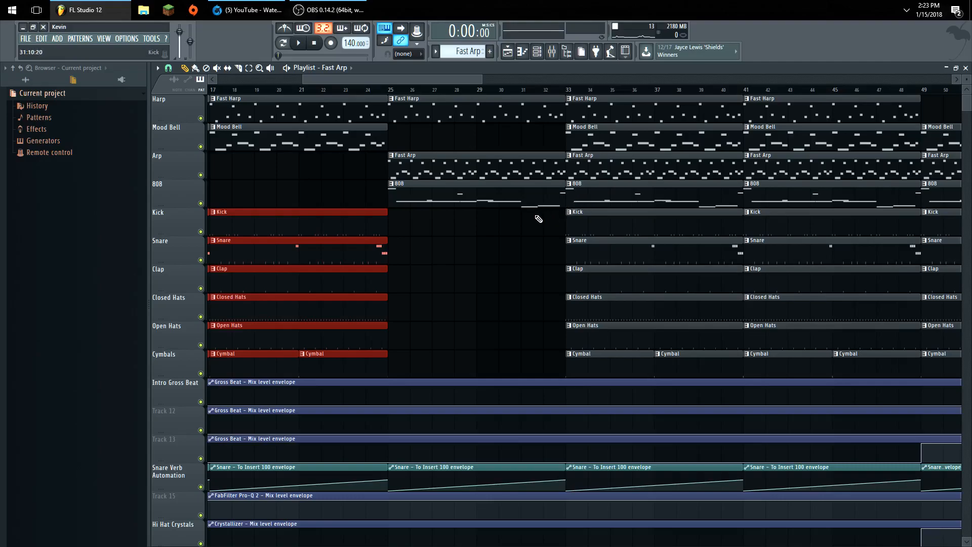
left_click_drag(326, 81, 422, 84)
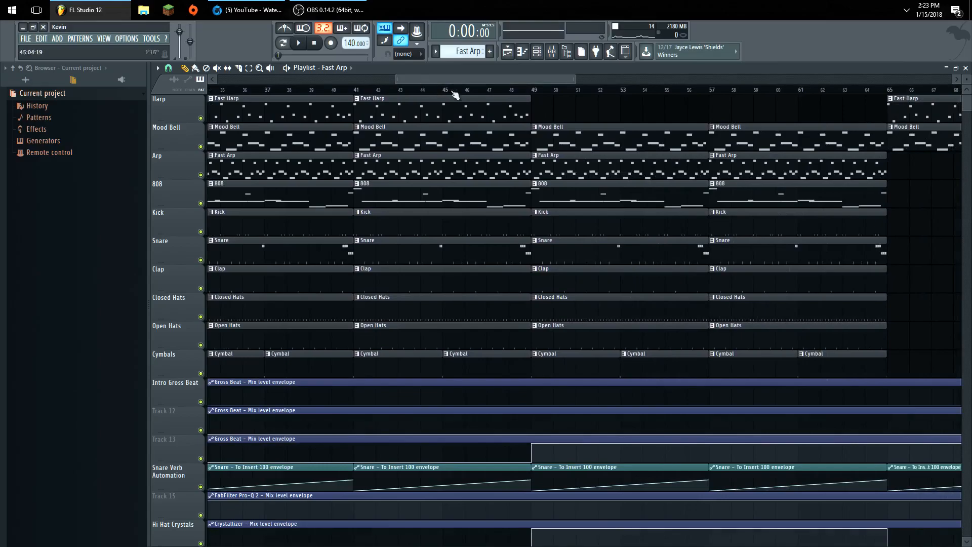
left_click(532, 94)
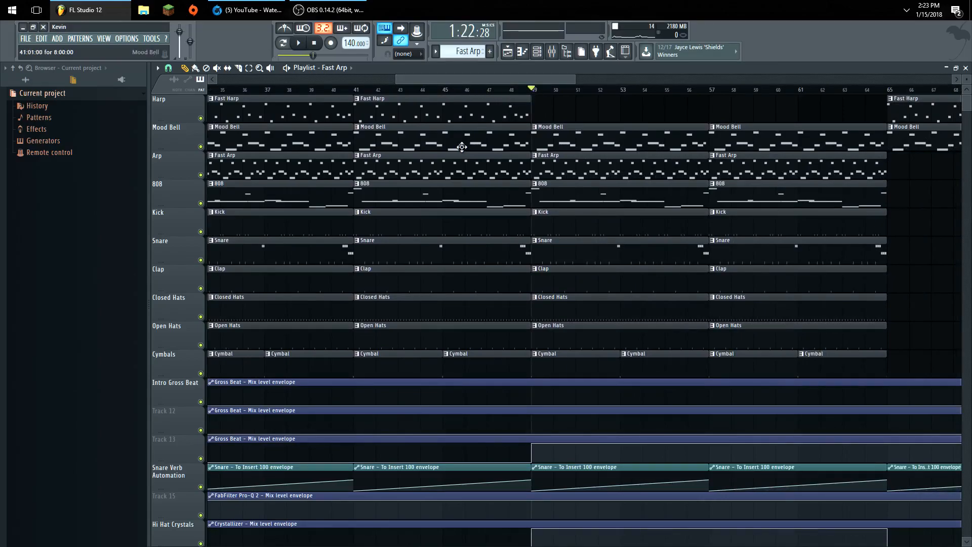
scroll(462, 147, "down", 3)
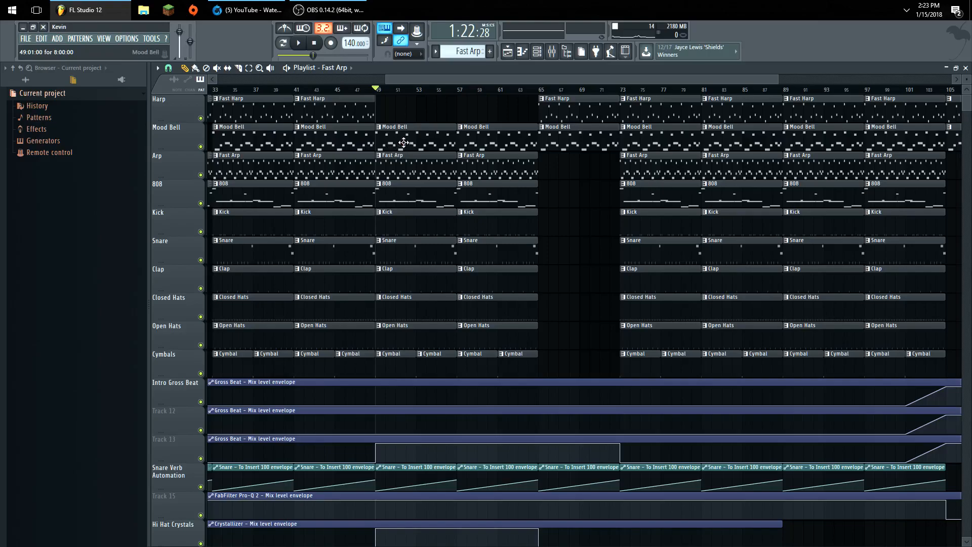
scroll(405, 137, "down", 2)
scroll(413, 122, "up", 2)
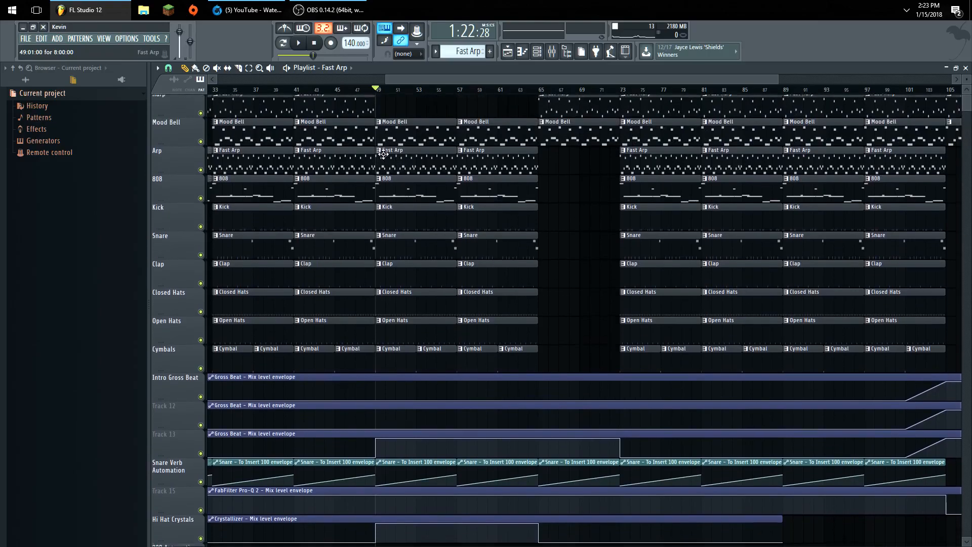
scroll(389, 232, "down", 6)
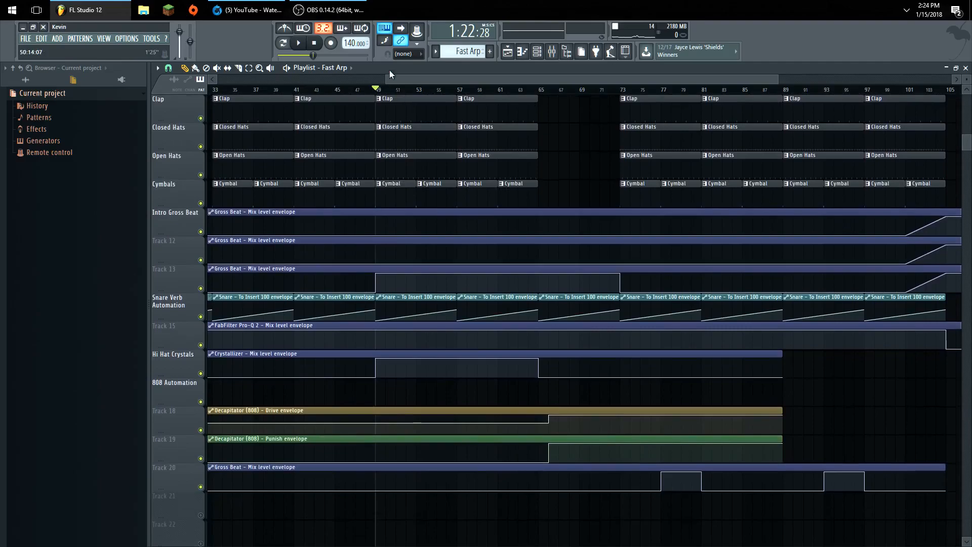
scroll(423, 163, "up", 6)
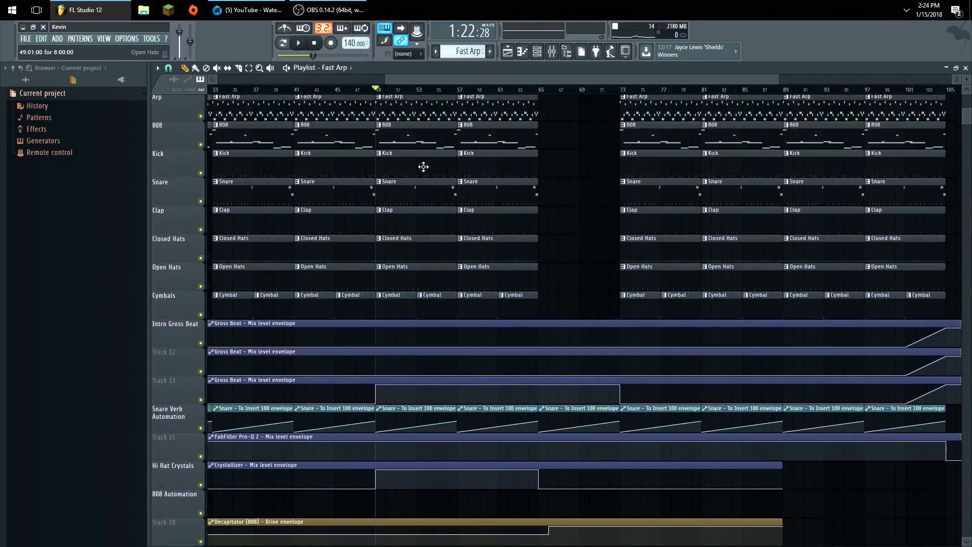
scroll(448, 398, "down", 6)
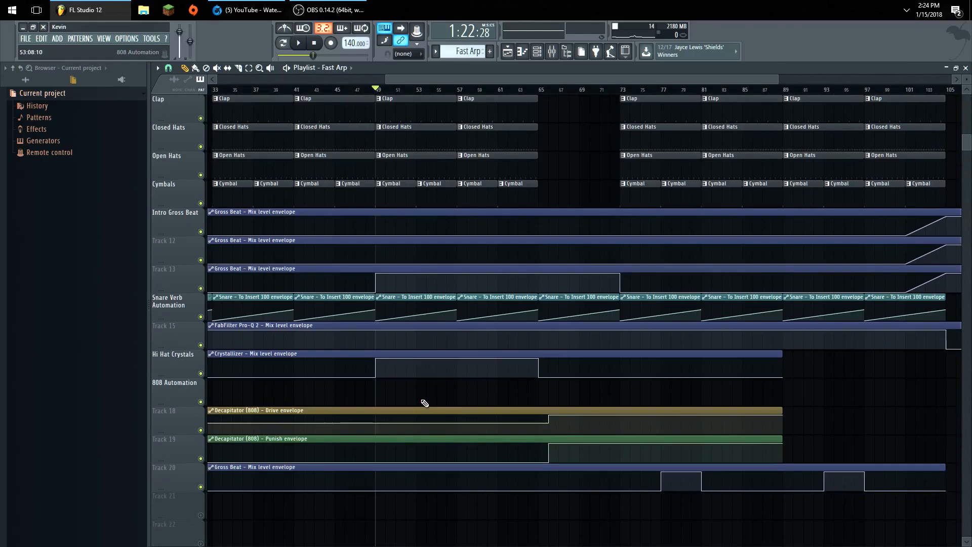
scroll(464, 102, "up", 6)
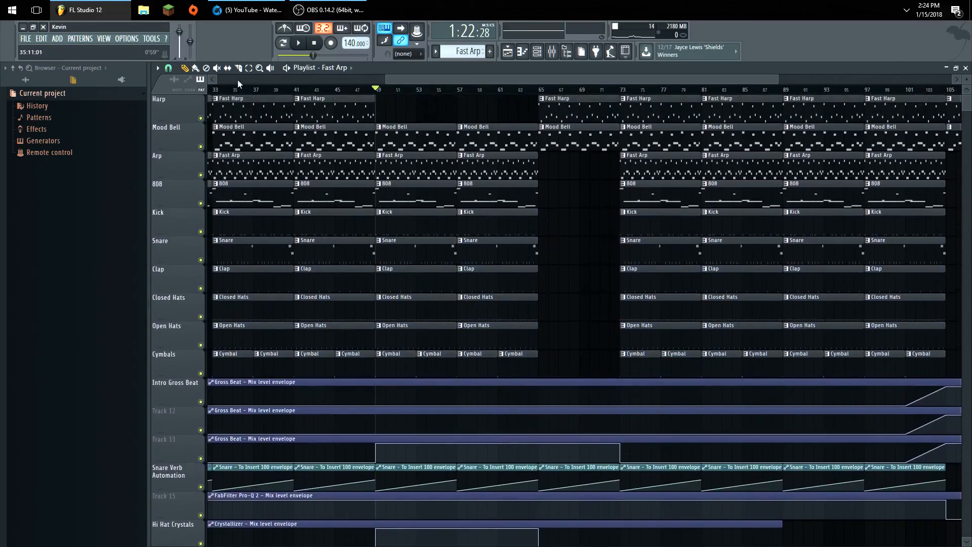
Listen to the section from bar 49, play the breakdown from bar 65, and stop playback.
left_click(298, 44)
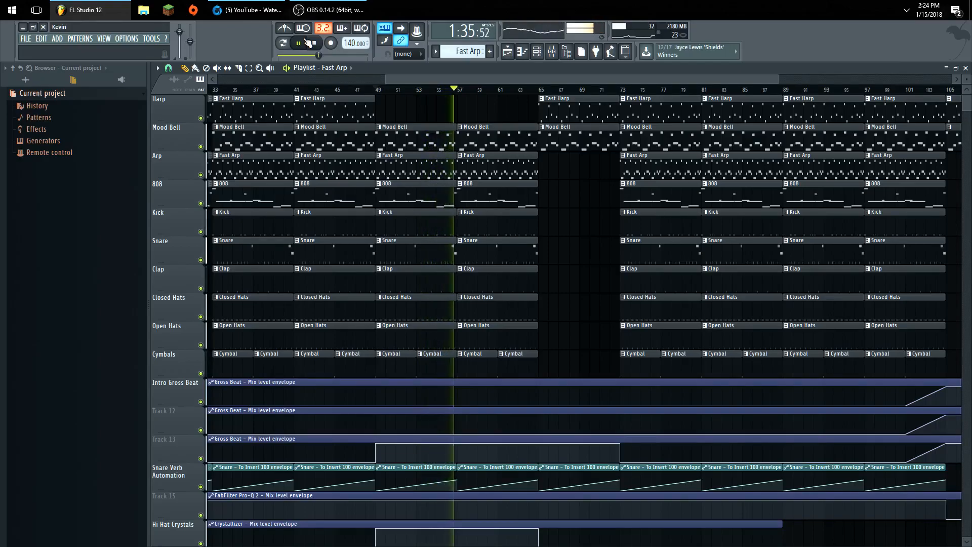
left_click(309, 42)
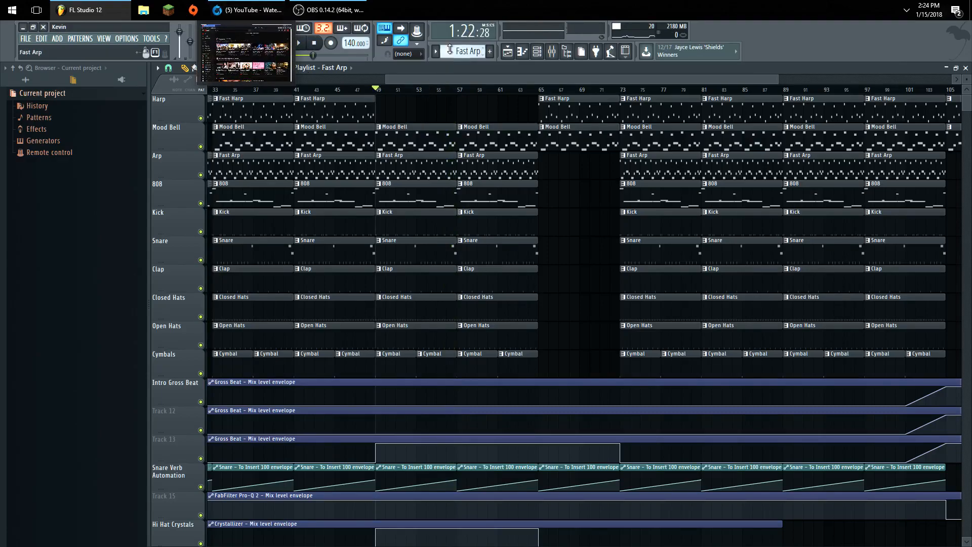
left_click(458, 93)
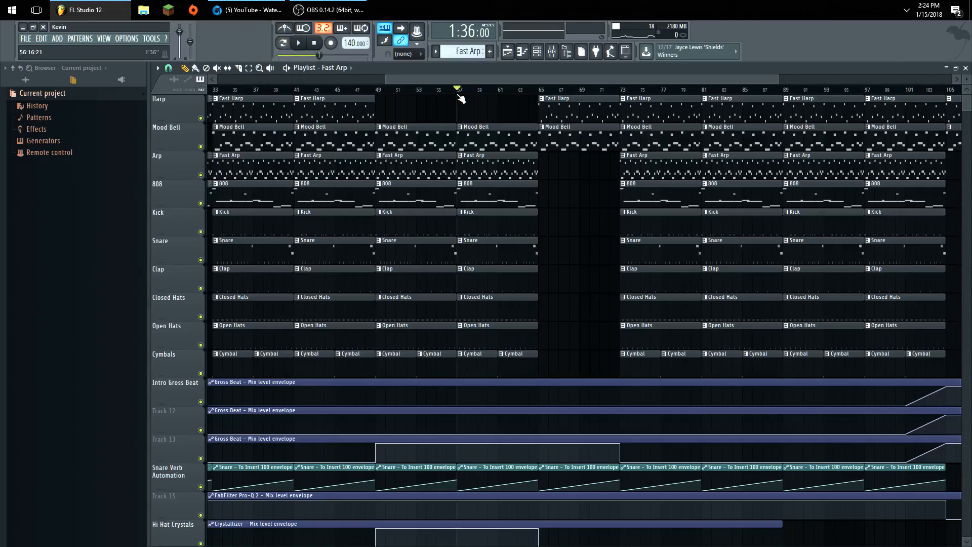
left_click(540, 92)
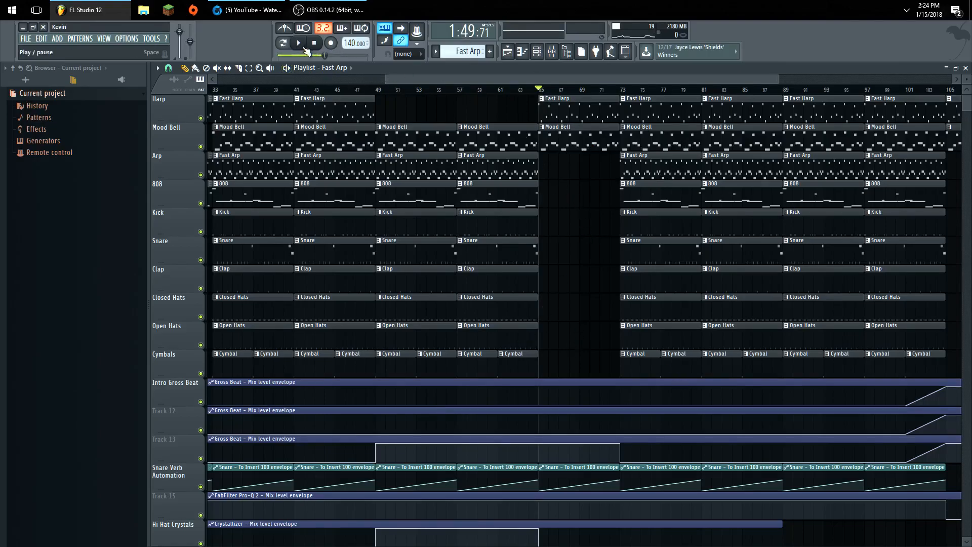
left_click(303, 46)
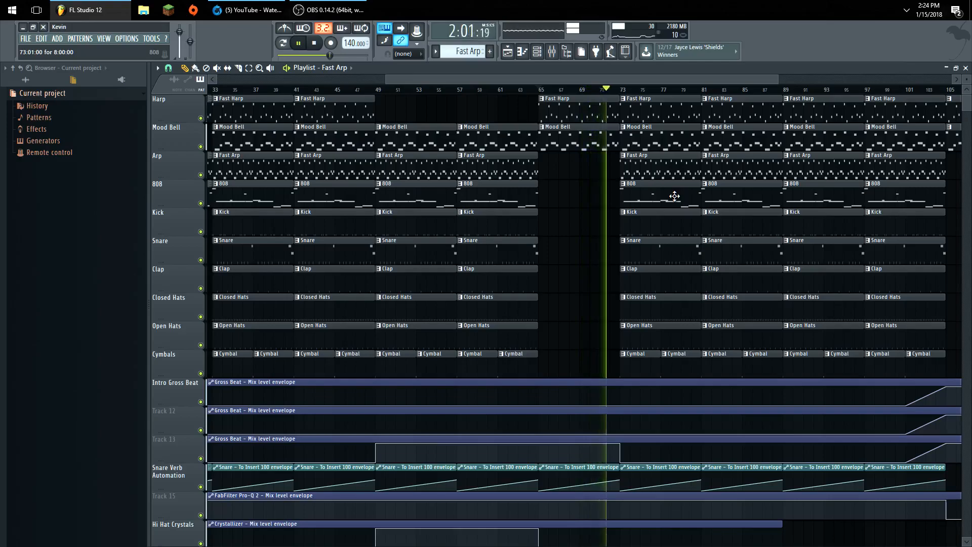
key("space")
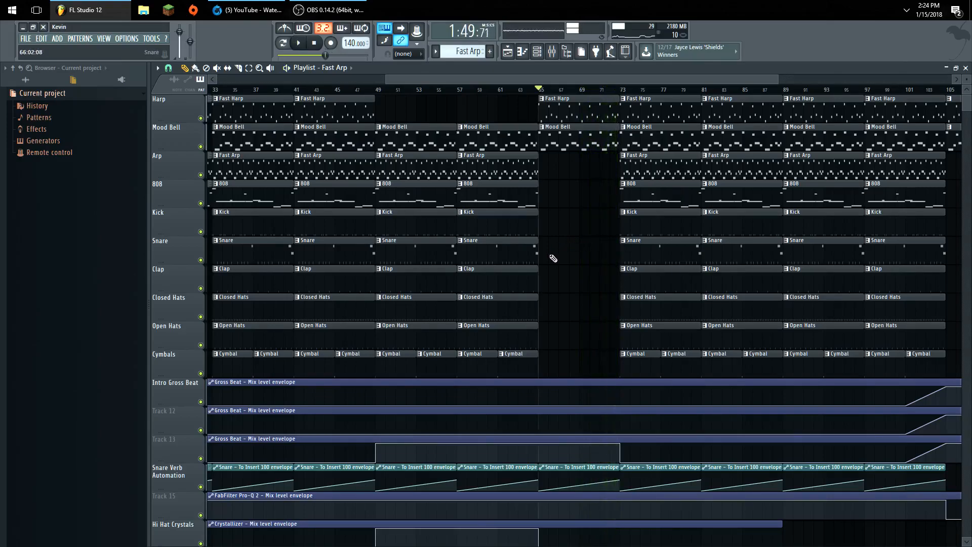
Compare the earlier and later arrangement sections, examining the Decapitator Drive and Punish envelopes and the Gross Beat envelope on Track 20.
scroll(563, 280, "down", 5)
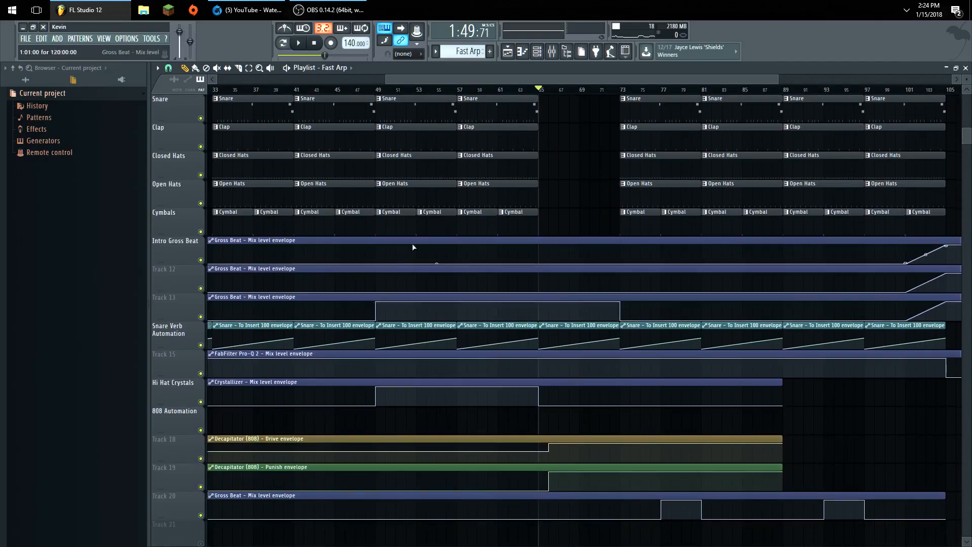
scroll(450, 101, "up", 5)
scroll(384, 93, "left", 5)
scroll(315, 101, "left", 1)
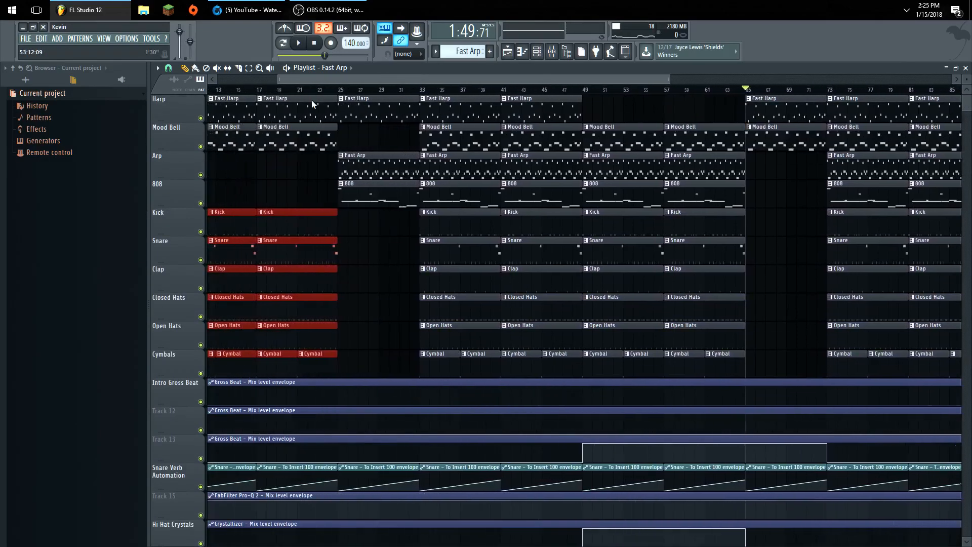
scroll(425, 141, "right", 6)
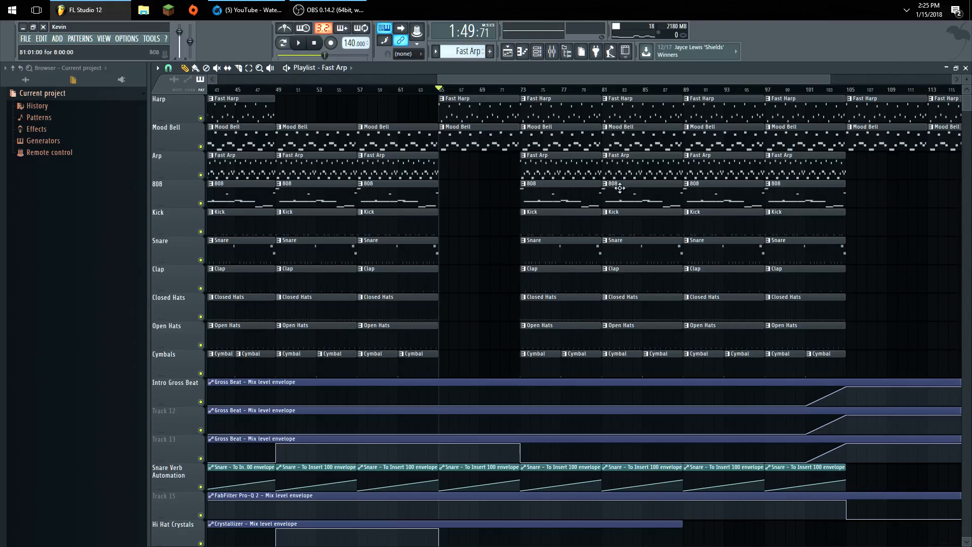
scroll(520, 241, "down", 4)
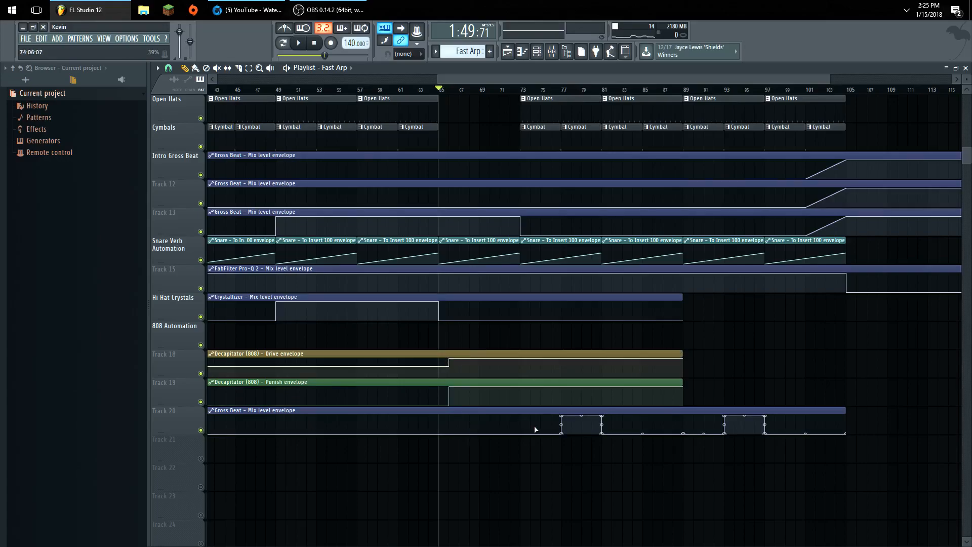
scroll(540, 449, "up", 4)
scroll(518, 451, "down", 4)
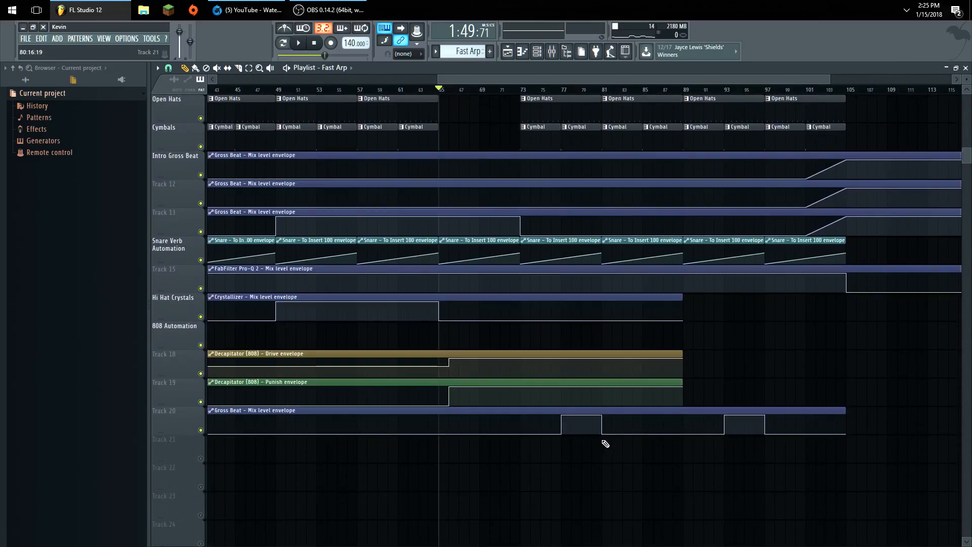
scroll(602, 445, "up", 6)
scroll(579, 477, "up", 2)
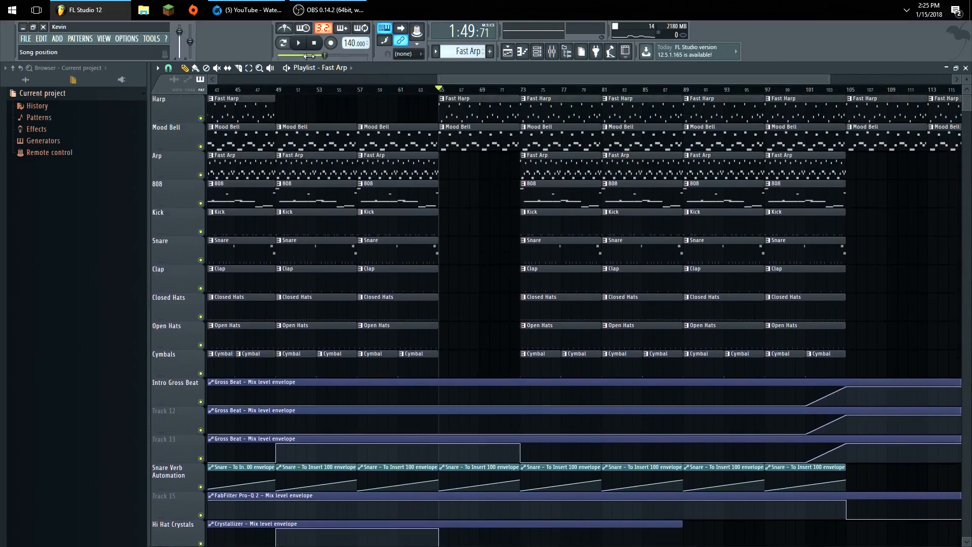
Play briefly from bar 65, audition the transition into bar 73 starting at bar 69, and stop playback.
left_click(300, 43)
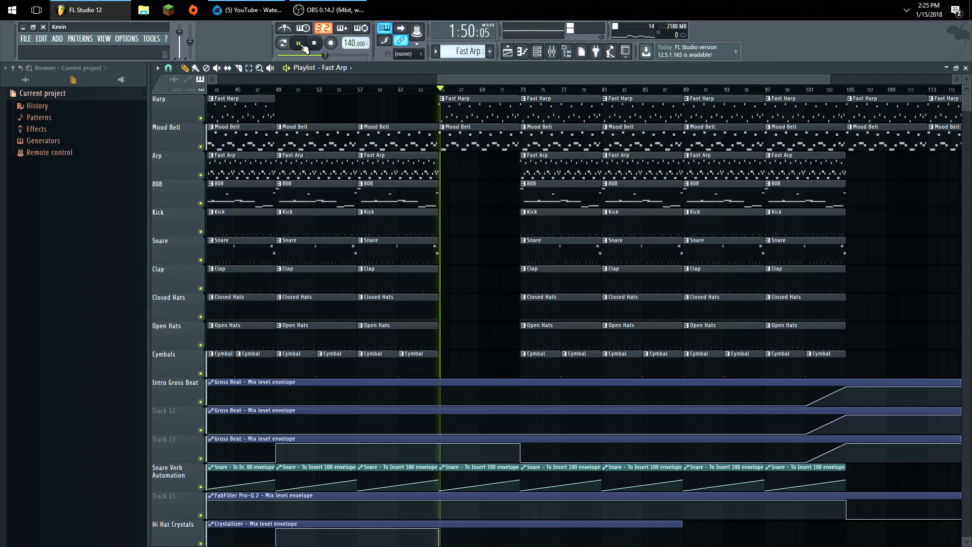
left_click(314, 44)
left_click(524, 91)
left_click(482, 91)
left_click(299, 44)
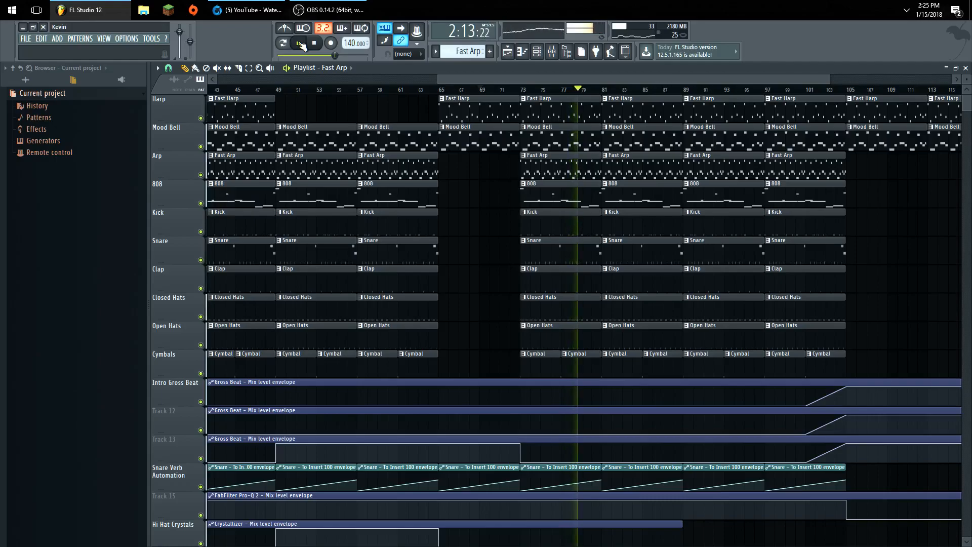
scroll(608, 256, "down", 5)
scroll(616, 324, "up", 3)
scroll(616, 324, "up", 3)
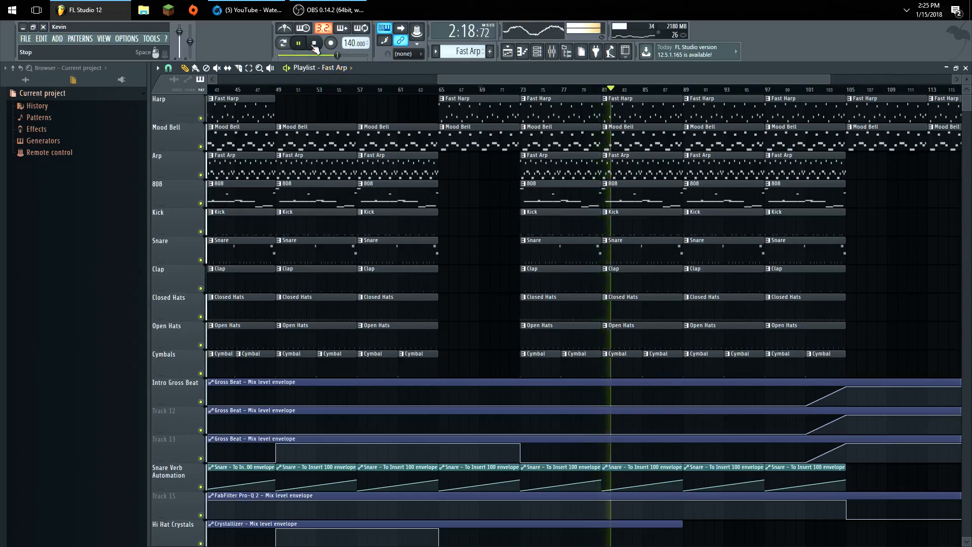
key("space")
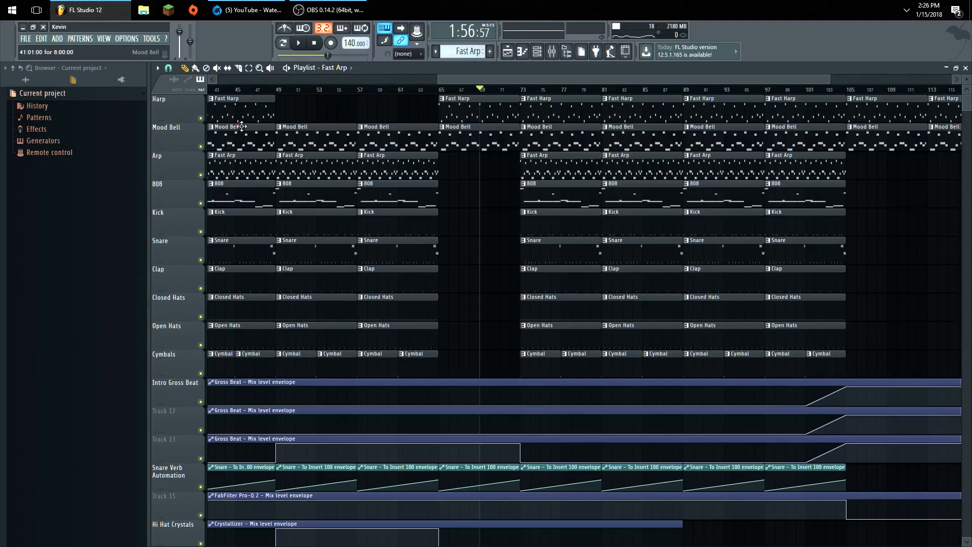
Mute the Mood Bell and Harp playlist tracks and play the arrangement from bar 73.
left_click(201, 147)
left_click(201, 119)
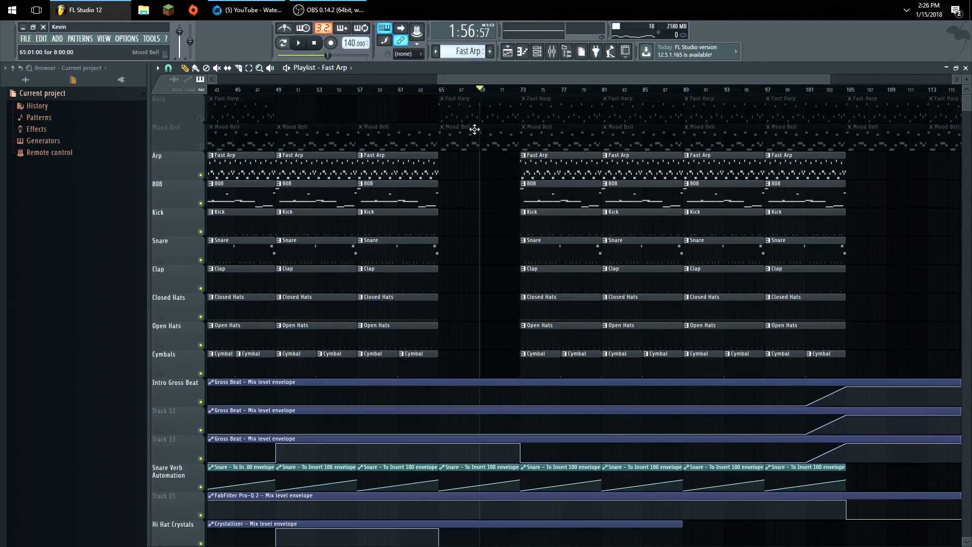
left_click(521, 90)
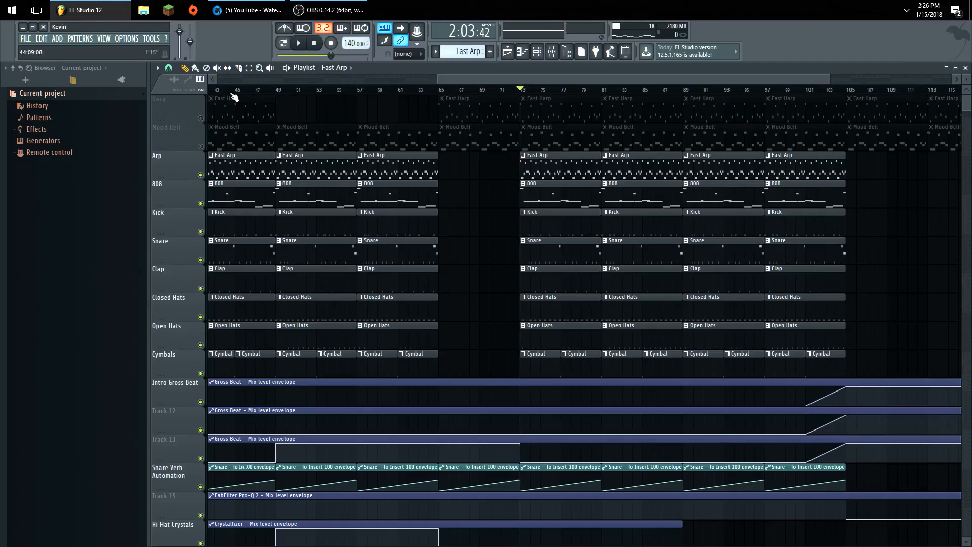
key("space")
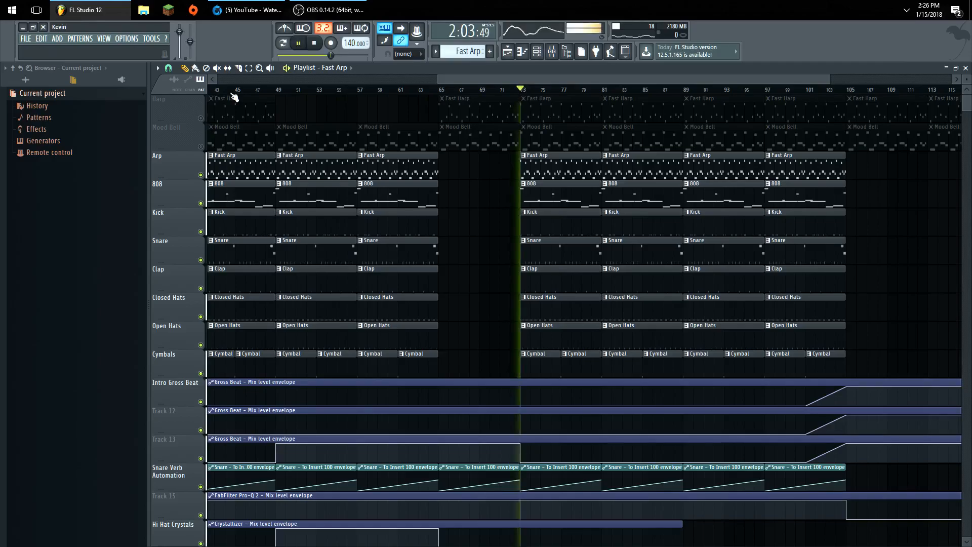
Unmute the Mood Bell and Harp playlist tracks and stop playback.
left_click(201, 146)
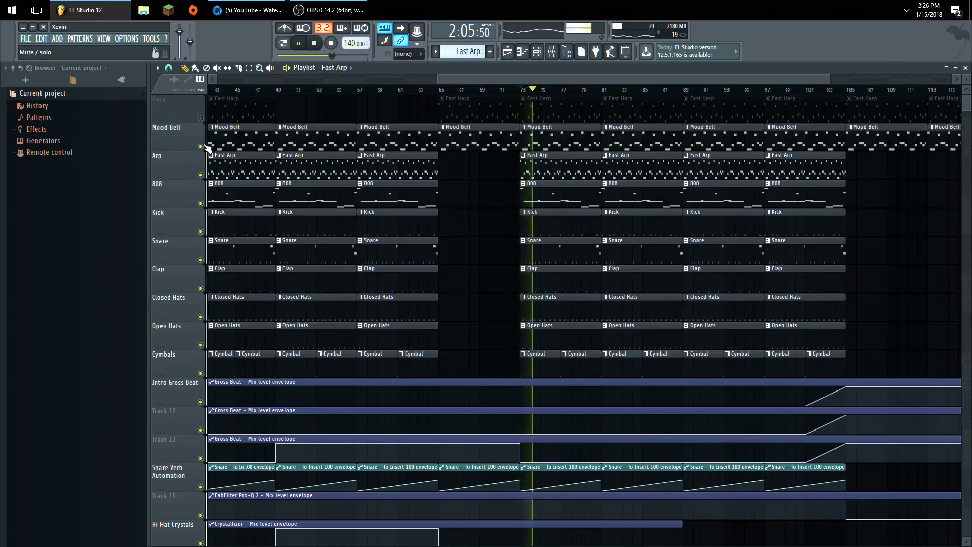
left_click(201, 119)
left_click(315, 43)
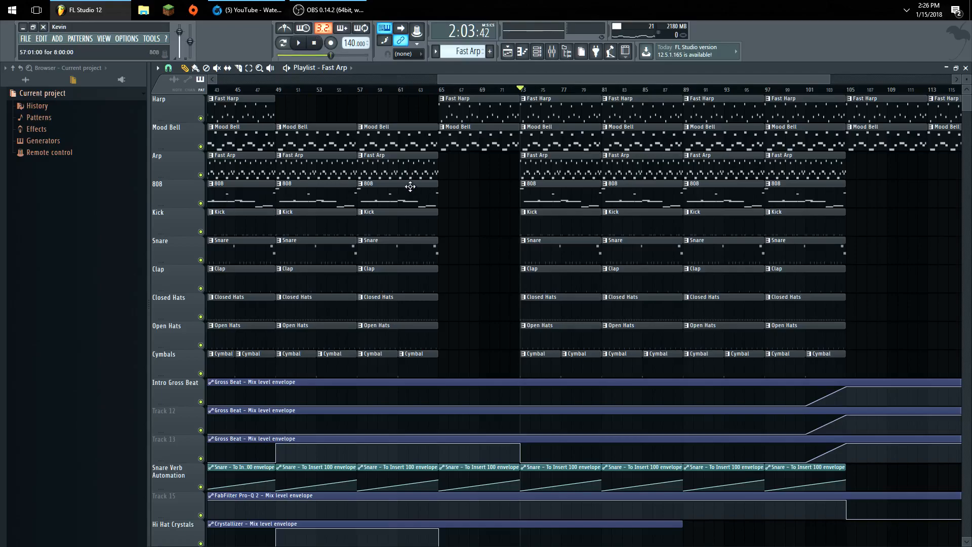
Set the playback position to bar 65 and examine the automation envelopes down to Track 20 across the whole arrangement.
left_click(439, 91)
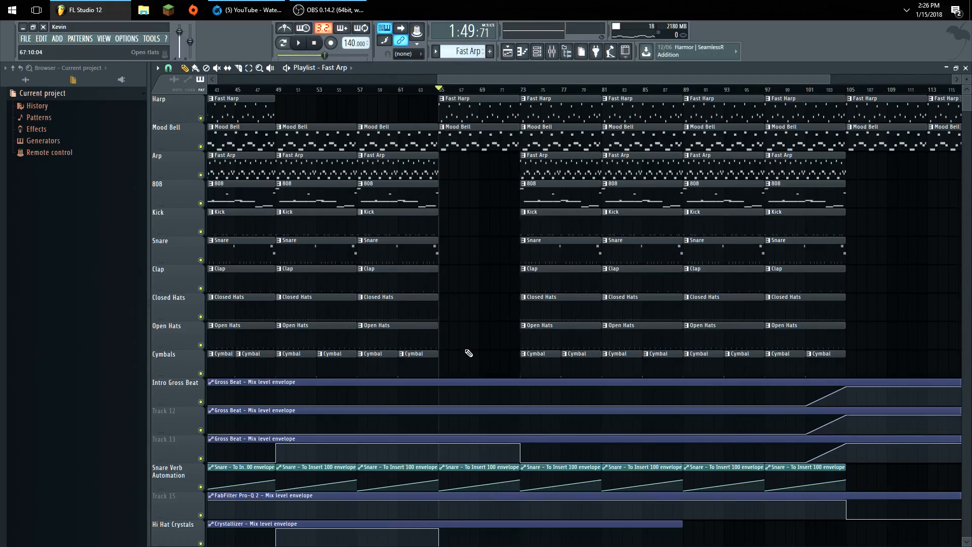
scroll(512, 442, "down", 5)
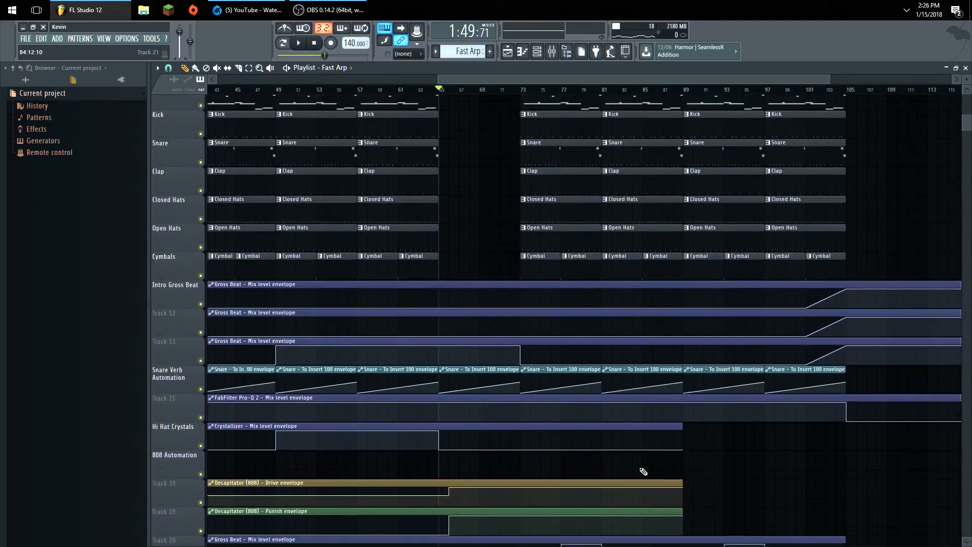
scroll(657, 468, "down", 3, "ctrl")
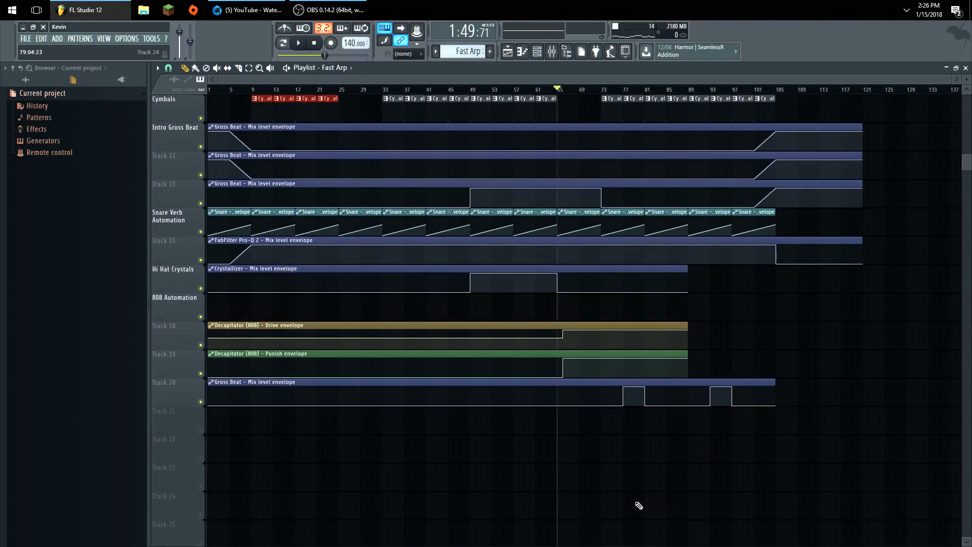
Play the outro from bar 105.
scroll(637, 506, "up", 5)
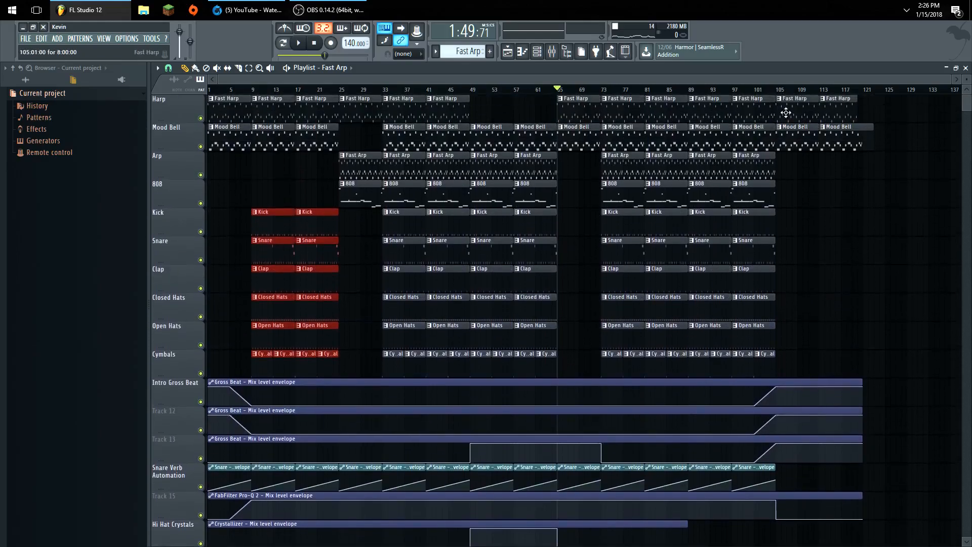
left_click(775, 91)
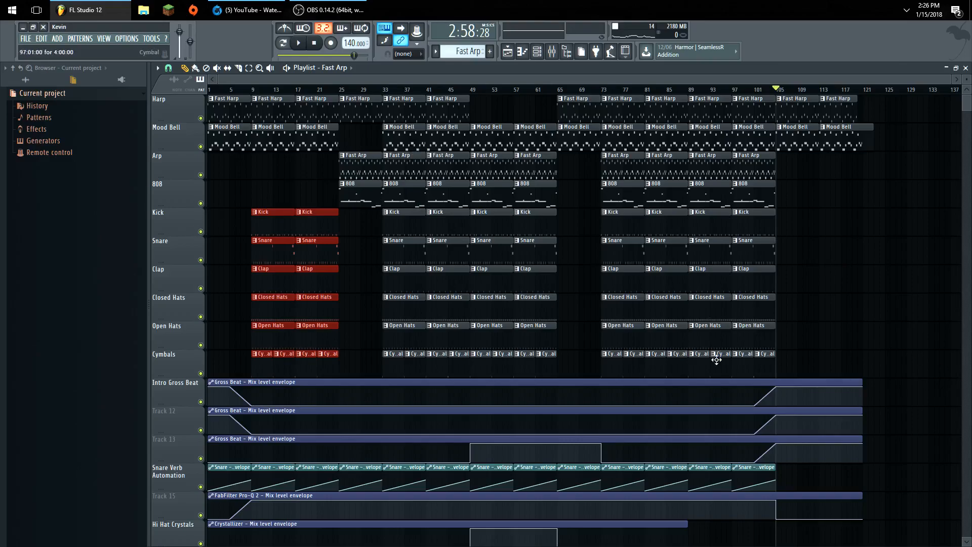
left_click(297, 43)
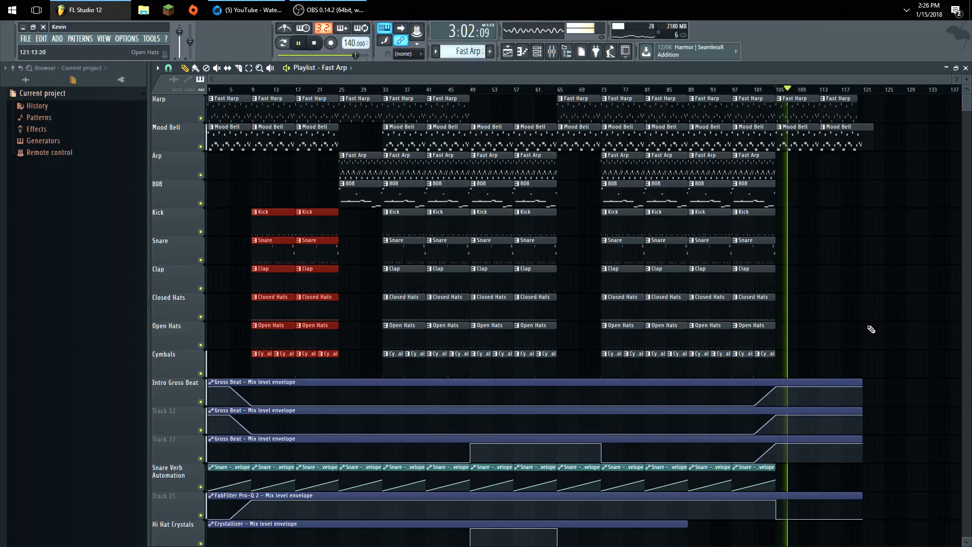
Flatten the ending ramp of the Gross Beat mix level envelope on Track 13 to 0% and stop playback.
scroll(881, 316, "down", 3)
left_click_drag(781, 356, 867, 429)
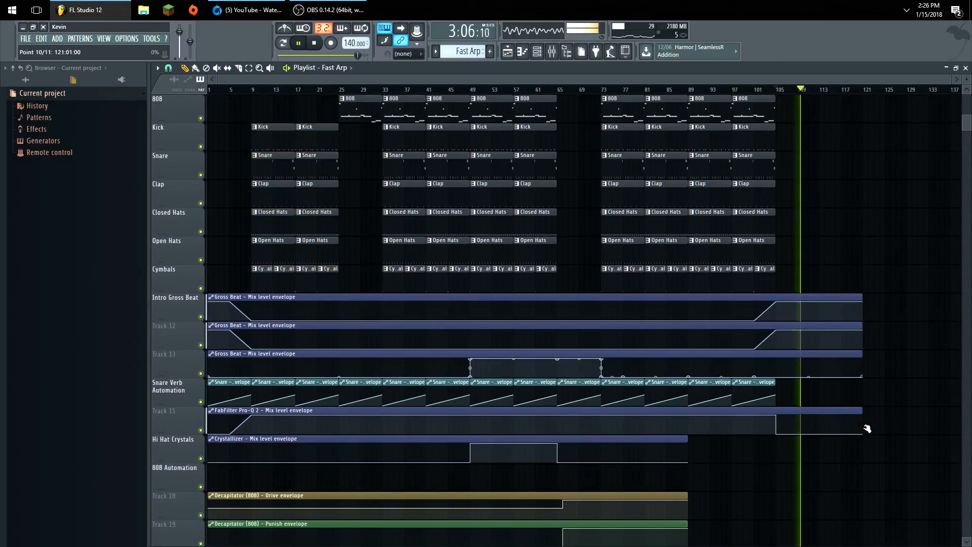
scroll(844, 380, "up", 3)
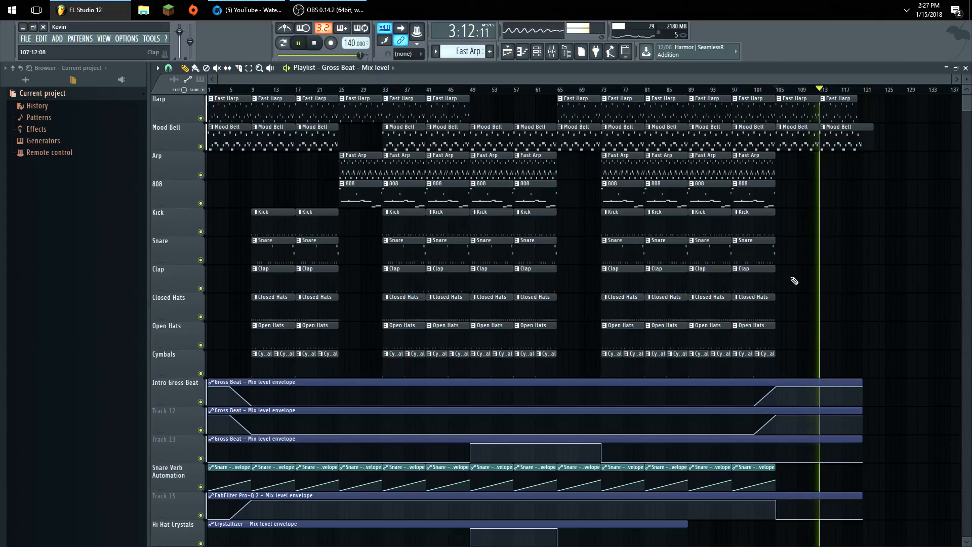
left_click(314, 43)
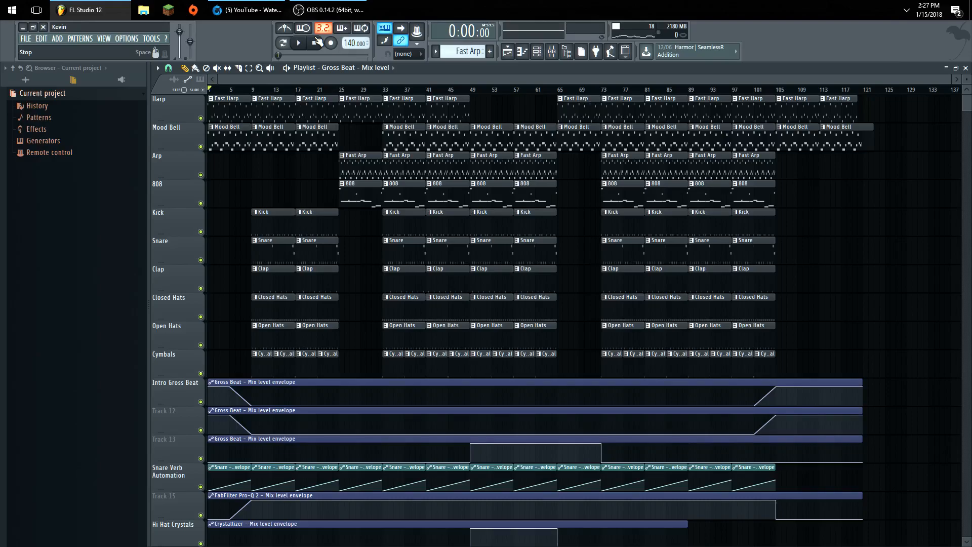
Close the playlist to show the channel rack, reopen the playlist, and play the arrangement from the beginning.
left_click(967, 69)
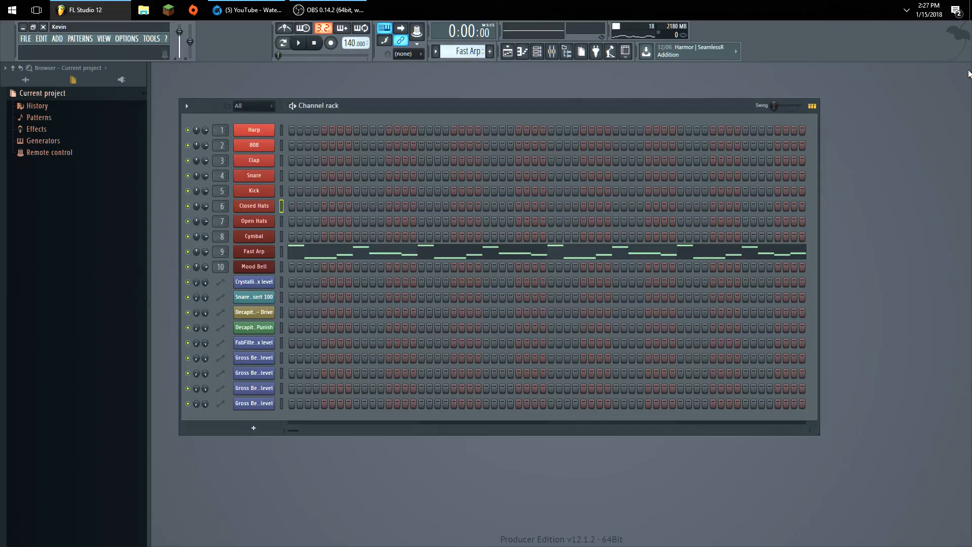
left_click(110, 43)
left_click(111, 60)
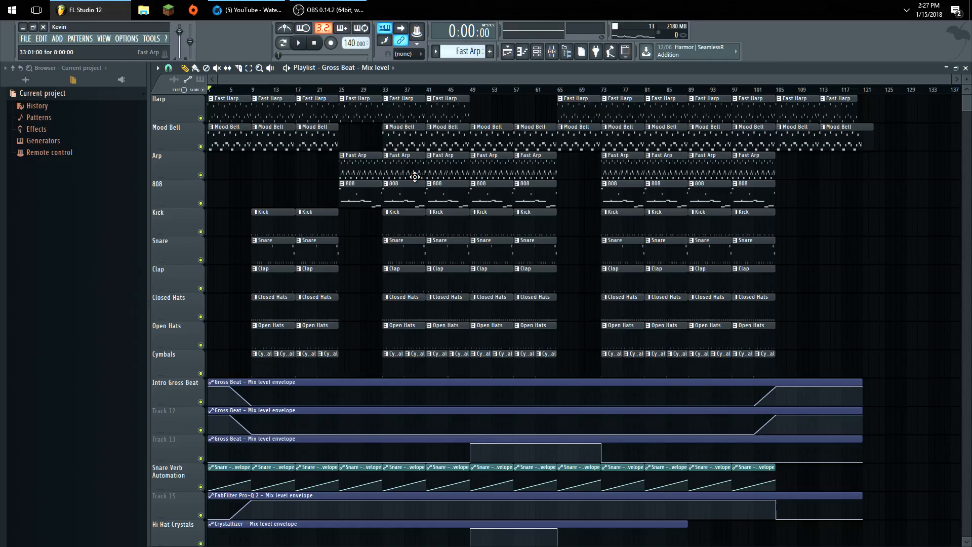
left_click(300, 44)
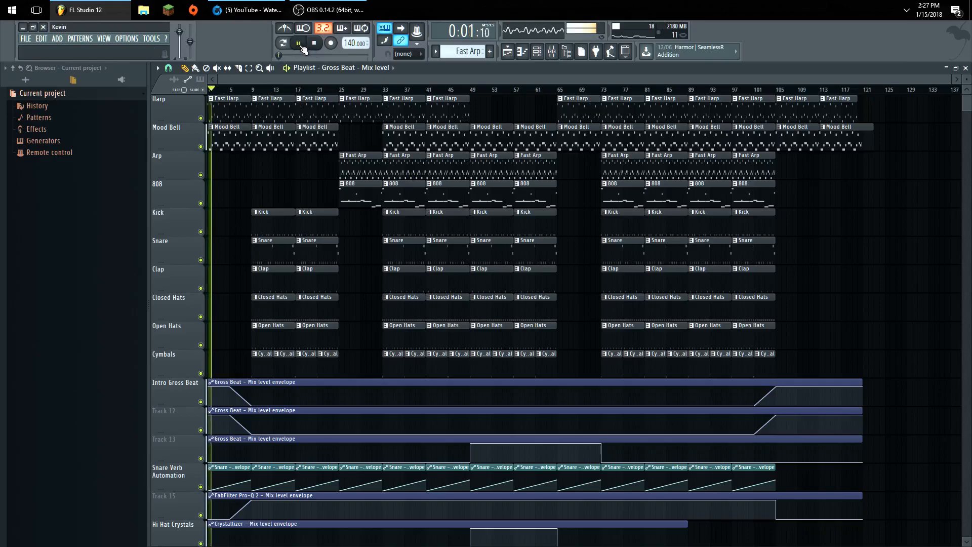